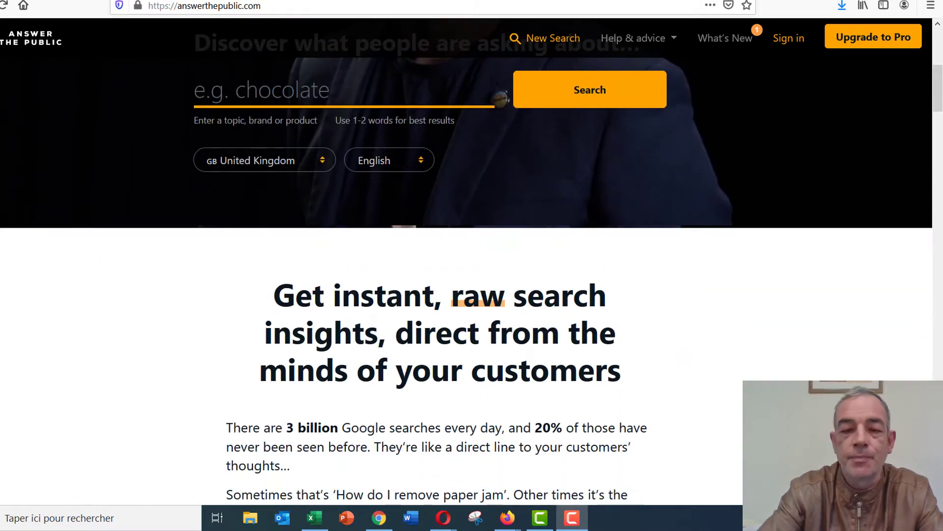
Show the questions of the AnswerThePublic chocolate report as a visualisation wheel
{"action": "scroll", "coordinate": [467, 260], "scroll_direction": "up", "scroll_amount": 11}
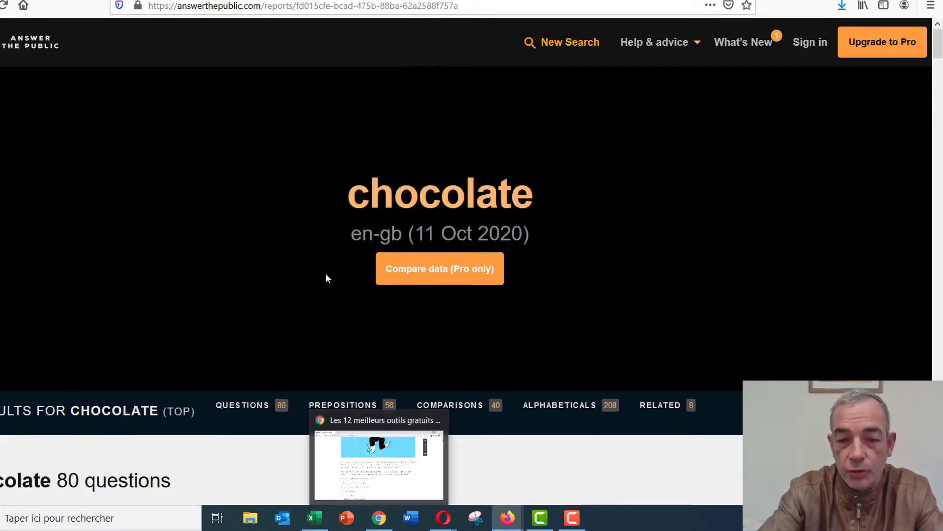
{"action": "scroll", "coordinate": [278, 298], "scroll_direction": "down", "scroll_amount": 5}
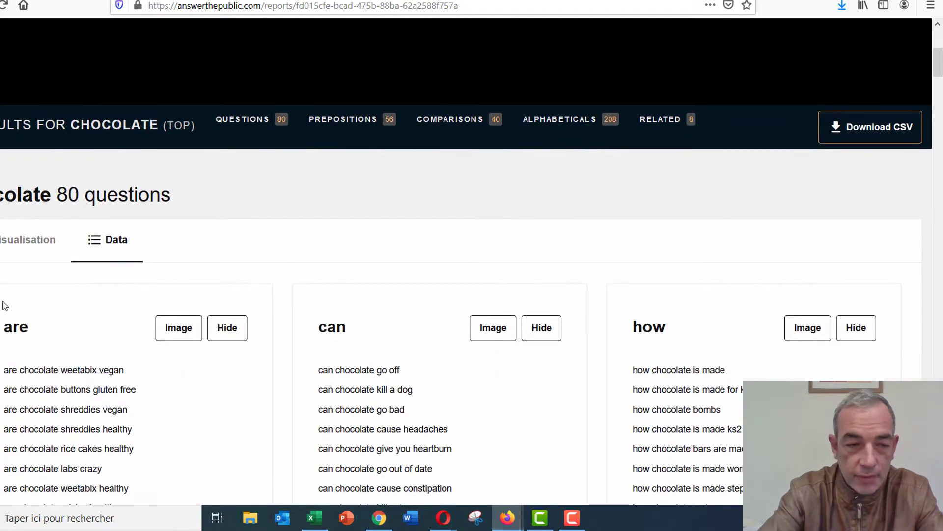
{"action": "left_click", "coordinate": [24, 240]}
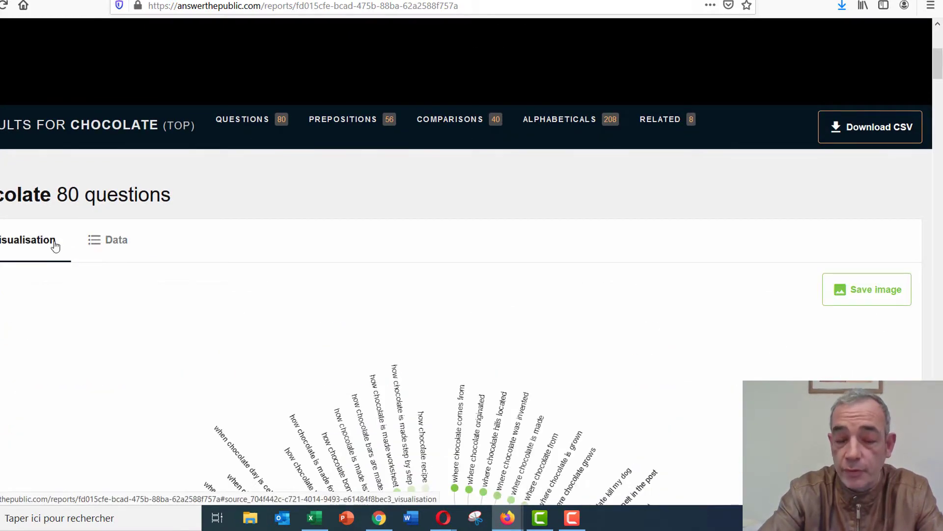
{"action": "scroll", "coordinate": [191, 278], "scroll_direction": "down", "scroll_amount": 6}
{"action": "scroll", "coordinate": [190, 278], "scroll_direction": "down", "scroll_amount": 3}
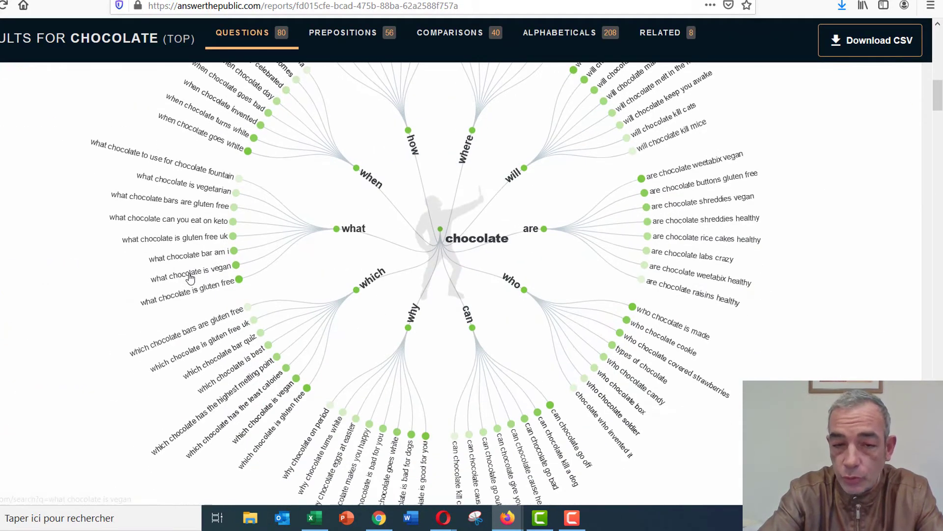
Examine the chocolate question wheel and its branches, such as how, where, what, which, why and can
{"action": "scroll", "coordinate": [190, 277], "scroll_direction": "up", "scroll_amount": 2}
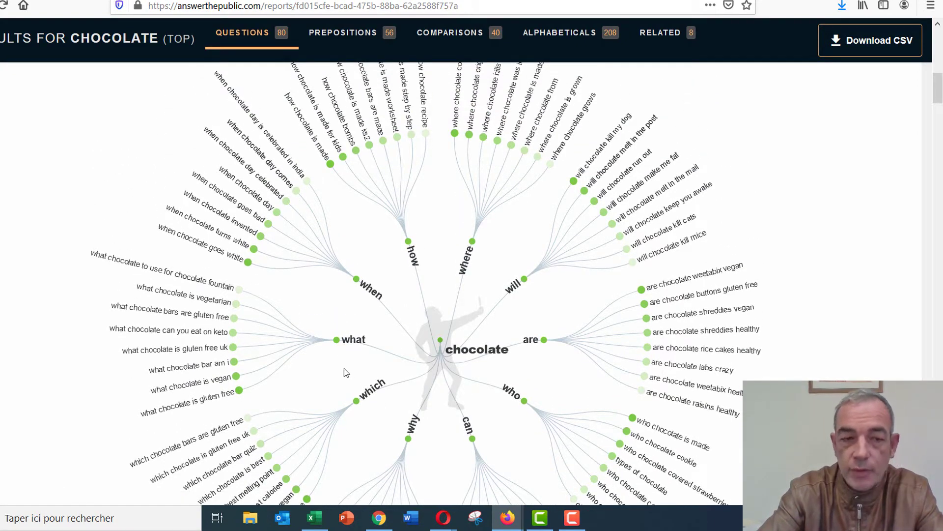
{"action": "scroll", "coordinate": [344, 368], "scroll_direction": "up", "scroll_amount": 6}
{"action": "scroll", "coordinate": [346, 373], "scroll_direction": "down", "scroll_amount": 1}
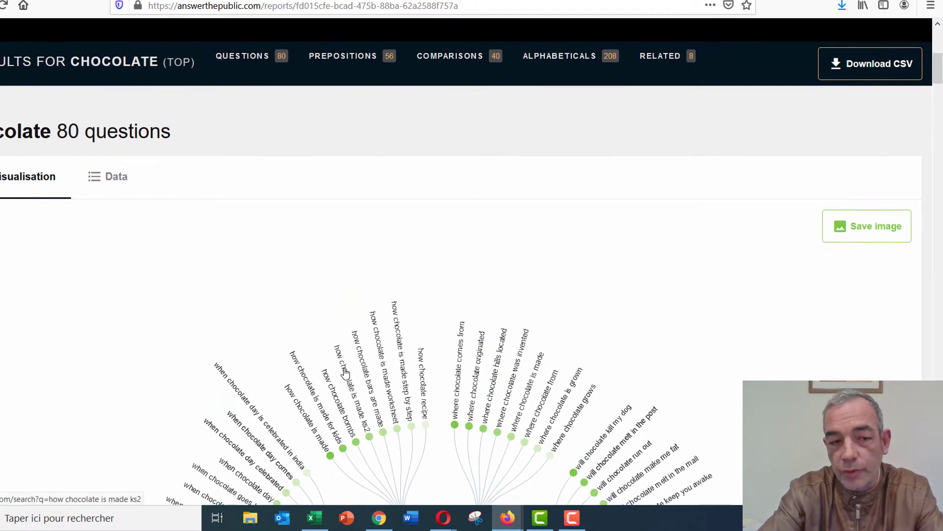
{"action": "scroll", "coordinate": [345, 373], "scroll_direction": "up", "scroll_amount": 1}
{"action": "scroll", "coordinate": [346, 374], "scroll_direction": "down", "scroll_amount": 1}
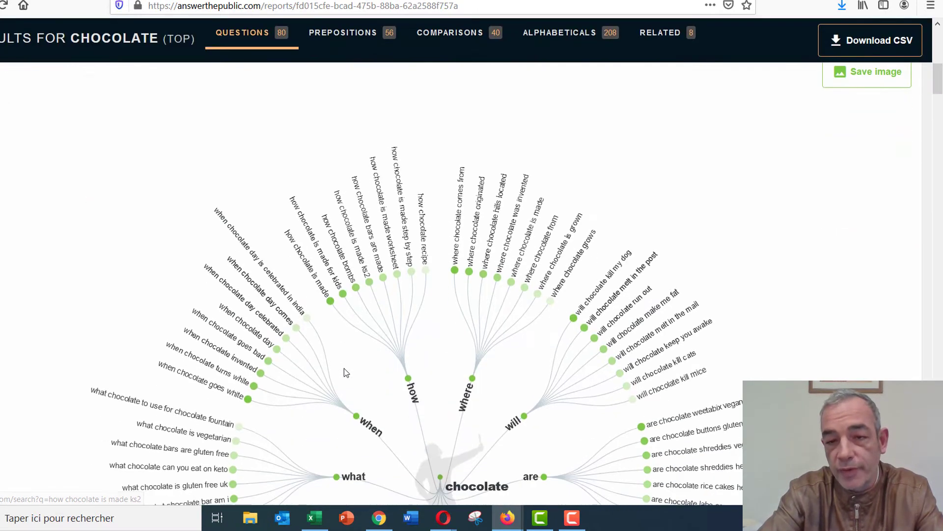
{"action": "scroll", "coordinate": [345, 372], "scroll_direction": "up", "scroll_amount": 1}
{"action": "scroll", "coordinate": [344, 367], "scroll_direction": "up", "scroll_amount": 3}
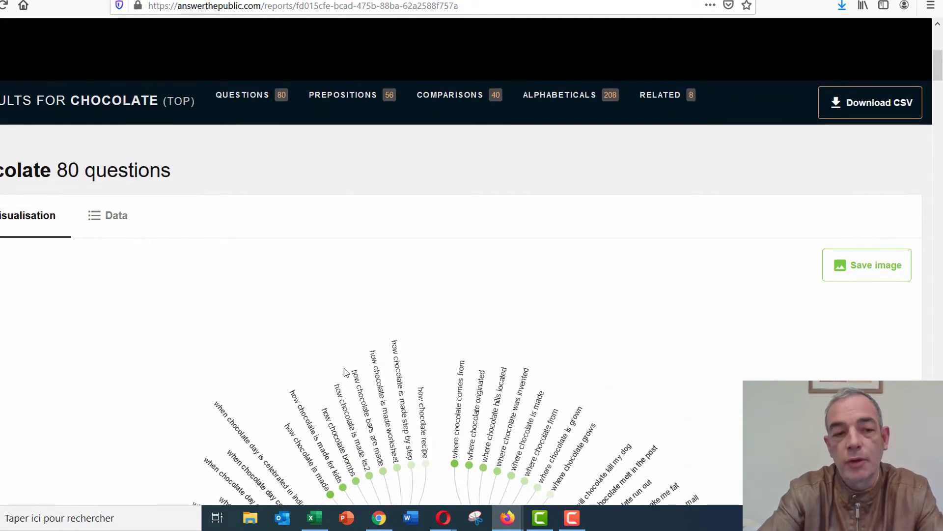
{"action": "scroll", "coordinate": [344, 371], "scroll_direction": "up", "scroll_amount": 2}
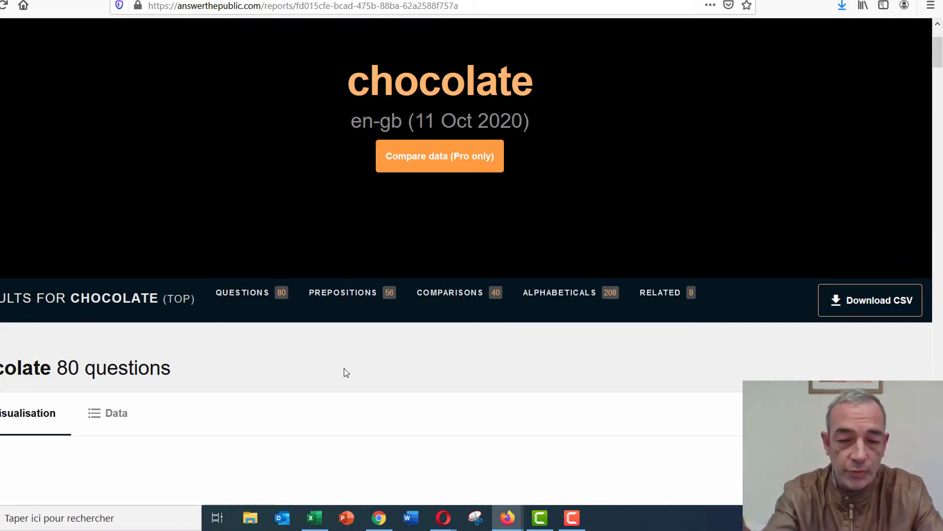
{"action": "scroll", "coordinate": [344, 372], "scroll_direction": "down", "scroll_amount": 10}
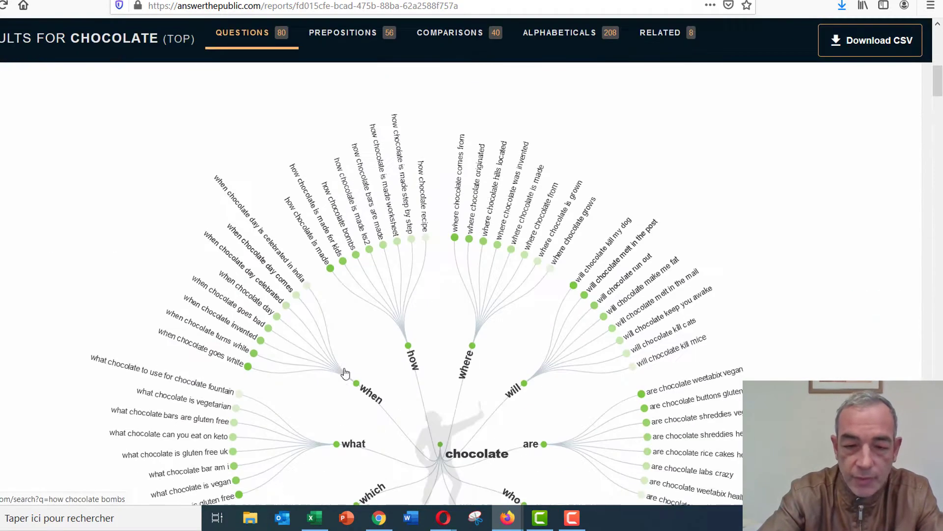
{"action": "scroll", "coordinate": [558, 353], "scroll_direction": "down", "scroll_amount": 5}
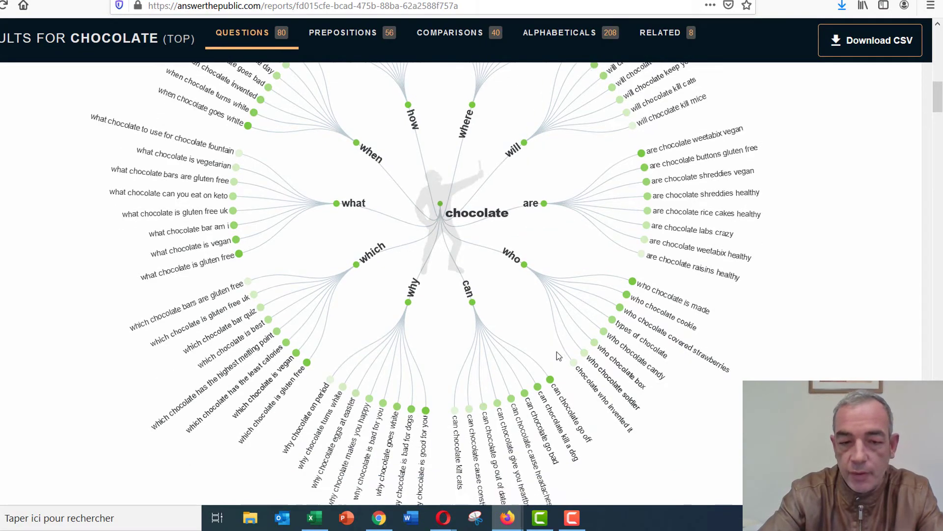
{"action": "scroll", "coordinate": [556, 352], "scroll_direction": "up", "scroll_amount": 10}
{"action": "scroll", "coordinate": [556, 351], "scroll_direction": "up", "scroll_amount": 10}
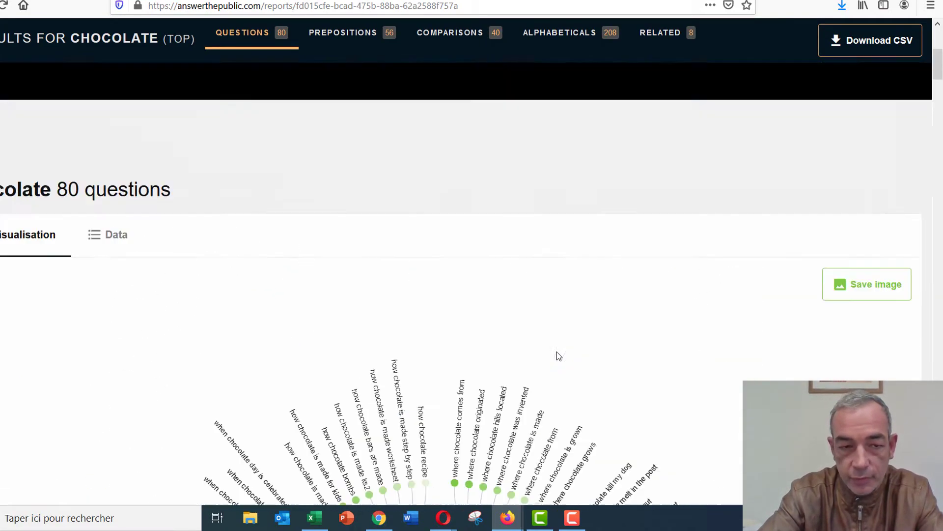
{"action": "scroll", "coordinate": [166, 422], "scroll_direction": "down", "scroll_amount": 3}
{"action": "scroll", "coordinate": [165, 423], "scroll_direction": "down", "scroll_amount": 2}
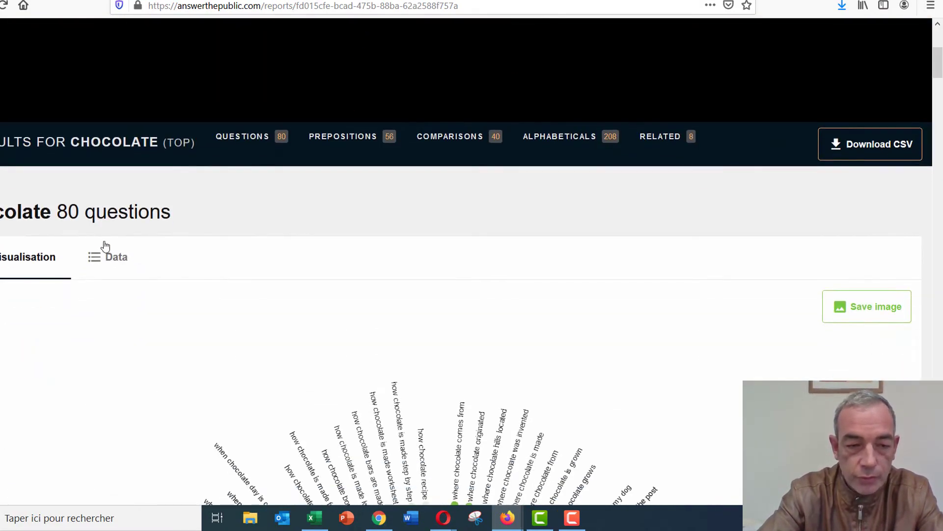
Switch the chocolate questions to the data view and review the lists grouped by question word
{"action": "left_click", "coordinate": [109, 260]}
{"action": "scroll", "coordinate": [312, 363], "scroll_direction": "down", "scroll_amount": 5}
{"action": "scroll", "coordinate": [313, 363], "scroll_direction": "up", "scroll_amount": 4}
{"action": "scroll", "coordinate": [312, 363], "scroll_direction": "down", "scroll_amount": 1}
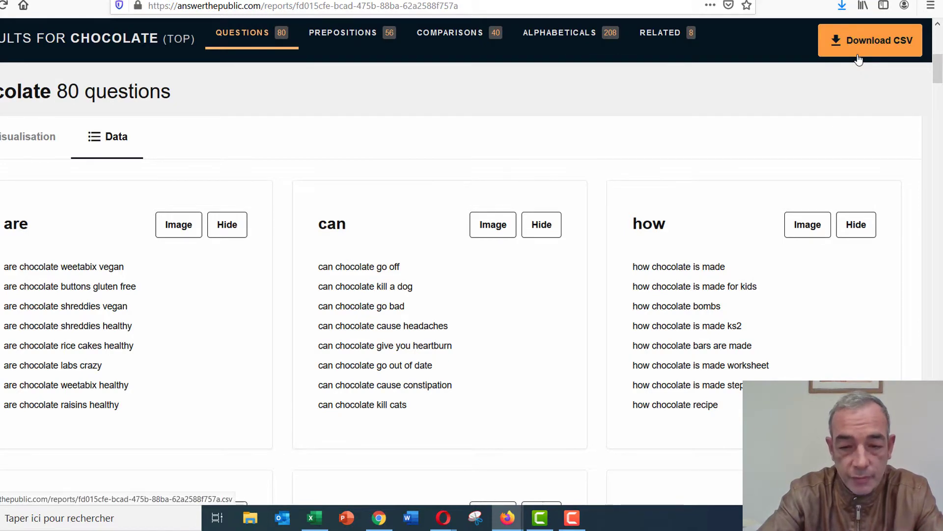
{"action": "scroll", "coordinate": [751, 290], "scroll_direction": "down", "scroll_amount": 3}
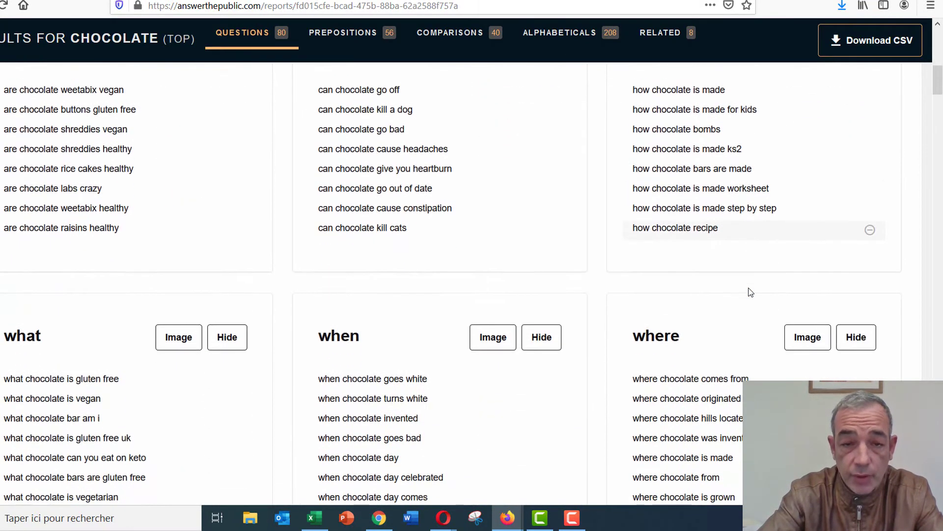
{"action": "scroll", "coordinate": [750, 293], "scroll_direction": "down", "scroll_amount": 2}
{"action": "scroll", "coordinate": [750, 293], "scroll_direction": "down", "scroll_amount": 1}
{"action": "scroll", "coordinate": [750, 287], "scroll_direction": "down", "scroll_amount": 1}
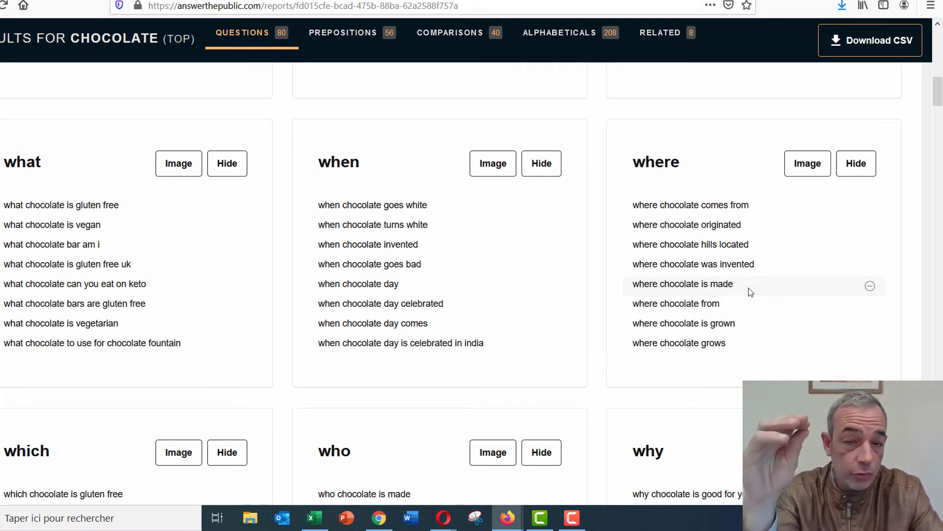
{"action": "scroll", "coordinate": [751, 292], "scroll_direction": "down", "scroll_amount": 15}
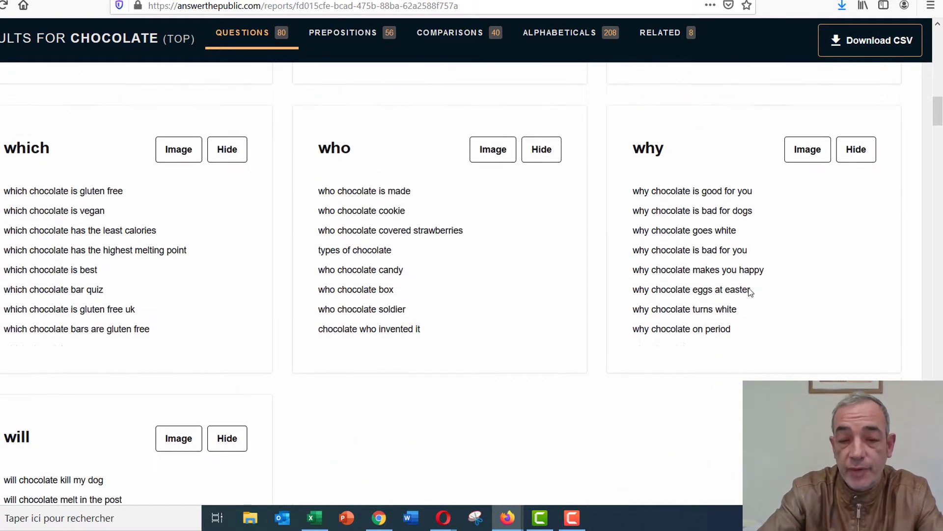
{"action": "scroll", "coordinate": [751, 292], "scroll_direction": "up", "scroll_amount": 8}
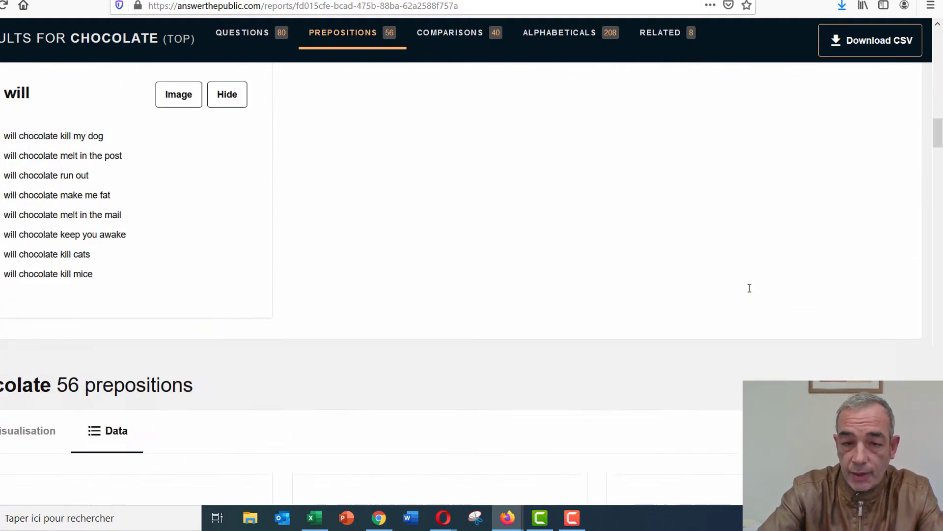
Review the chocolate preposition lists, from "can" and "for" through to "without"
{"action": "scroll", "coordinate": [751, 292], "scroll_direction": "down", "scroll_amount": 5}
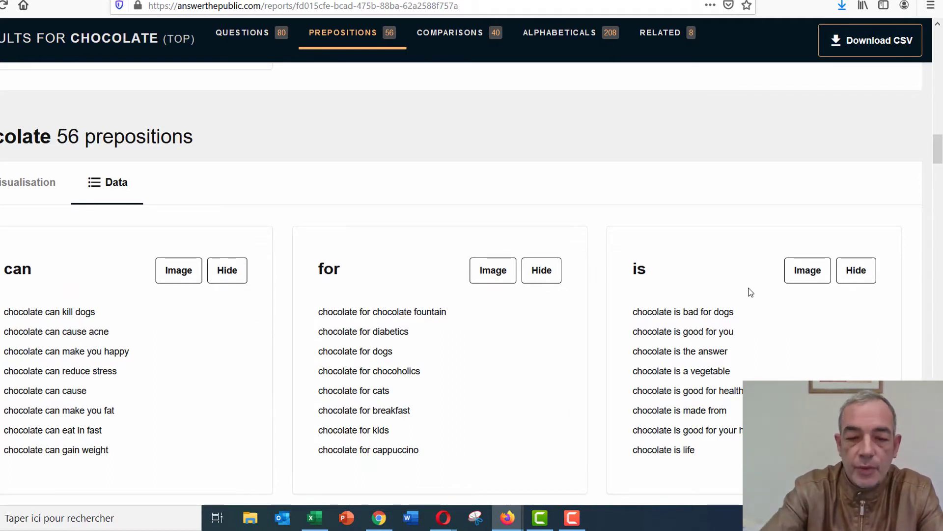
{"action": "scroll", "coordinate": [751, 292], "scroll_direction": "down", "scroll_amount": 2}
{"action": "scroll", "coordinate": [751, 292], "scroll_direction": "down", "scroll_amount": 15}
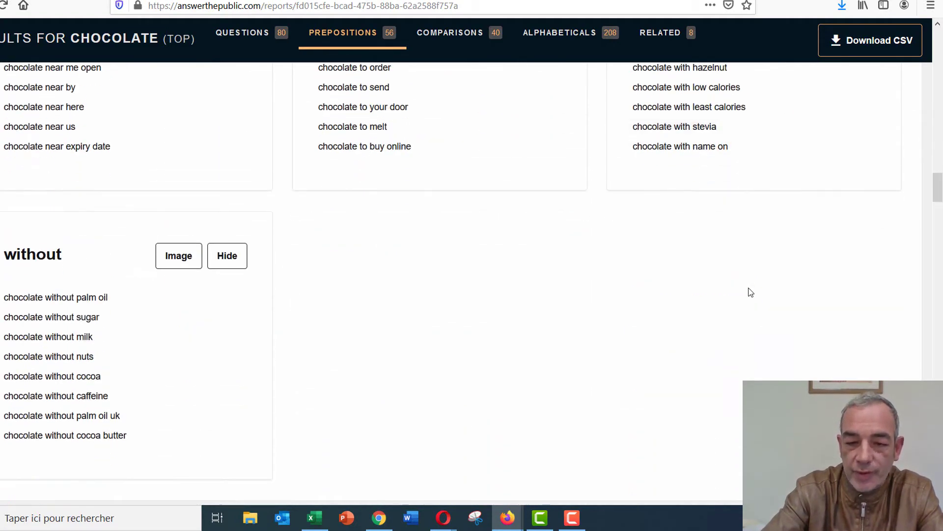
Show the chocolate comparisons as data lists and review the and, like, or, versus and vs groups
{"action": "scroll", "coordinate": [751, 292], "scroll_direction": "down", "scroll_amount": 4}
{"action": "scroll", "coordinate": [751, 291], "scroll_direction": "up", "scroll_amount": 2}
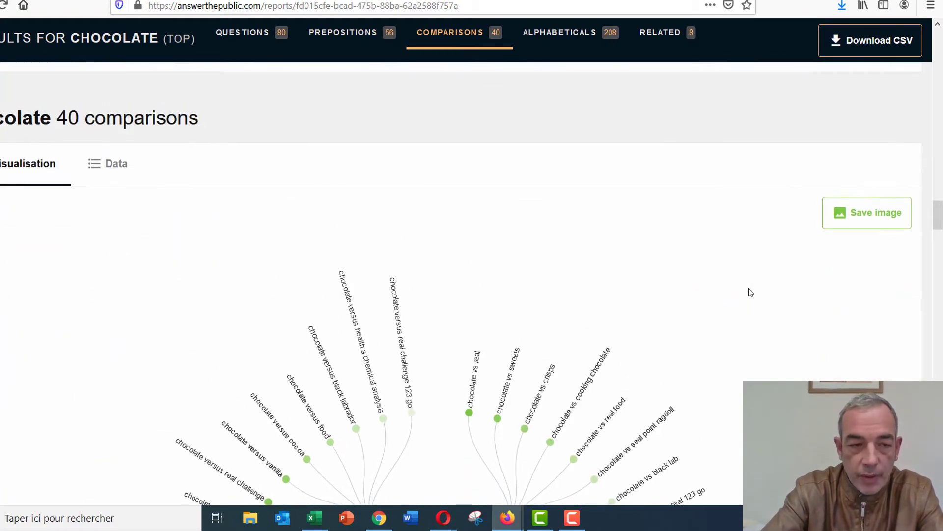
{"action": "left_click", "coordinate": [124, 163]}
{"action": "scroll", "coordinate": [421, 352], "scroll_direction": "down", "scroll_amount": 1}
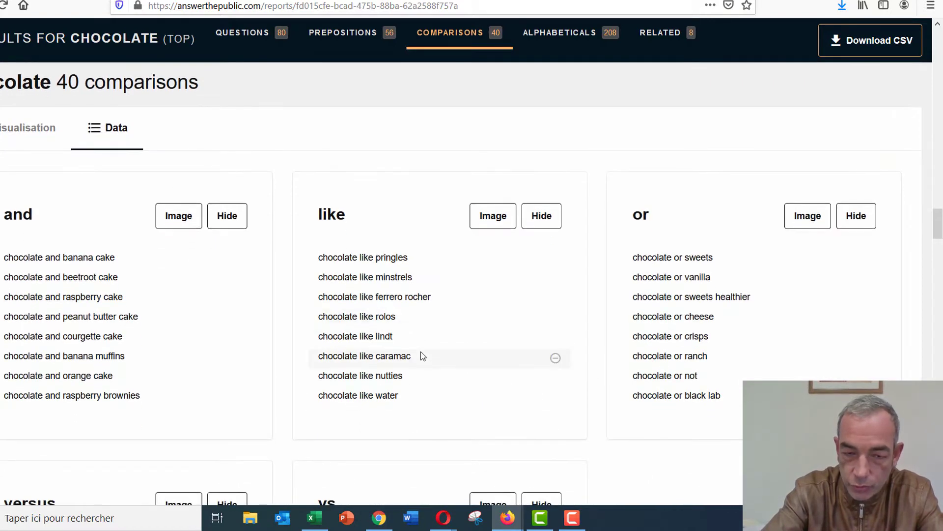
{"action": "scroll", "coordinate": [421, 355], "scroll_direction": "down", "scroll_amount": 5}
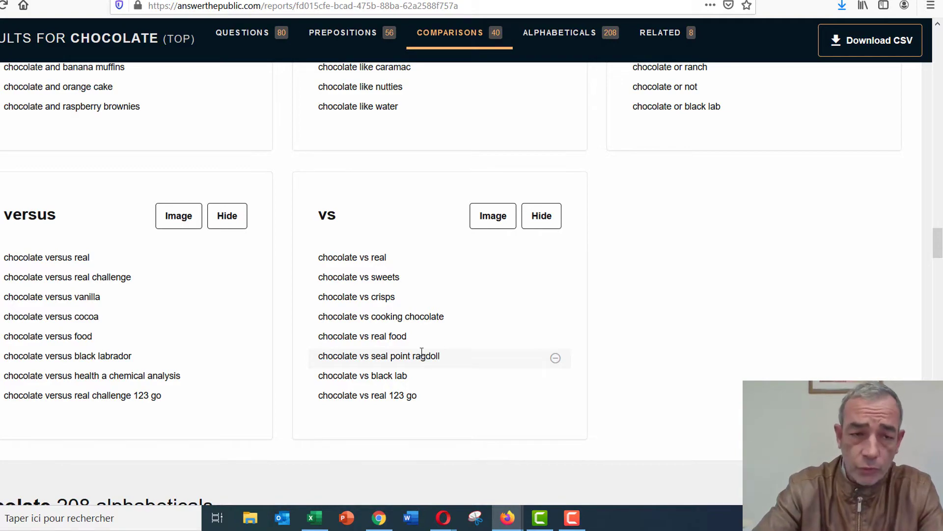
Look through the alphabetical chocolate keyword lists, then return towards the start of the report
{"action": "scroll", "coordinate": [421, 355], "scroll_direction": "down", "scroll_amount": 9}
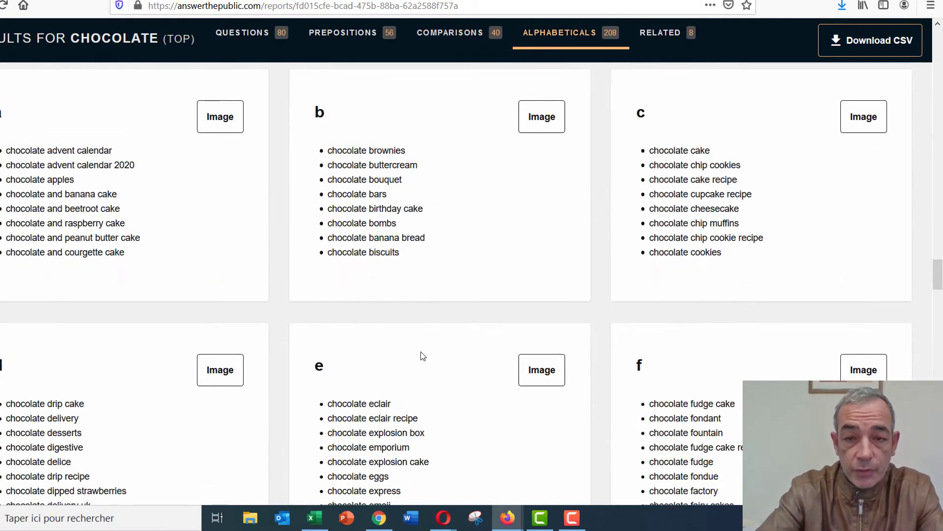
{"action": "scroll", "coordinate": [421, 354], "scroll_direction": "down", "scroll_amount": 20}
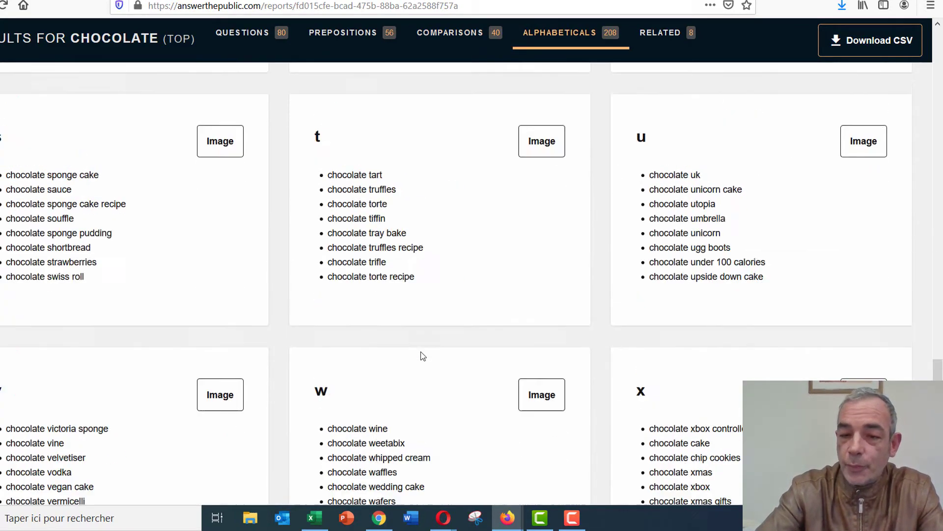
{"action": "scroll", "coordinate": [421, 352], "scroll_direction": "down", "scroll_amount": 8}
{"action": "scroll", "coordinate": [421, 352], "scroll_direction": "up", "scroll_amount": 20}
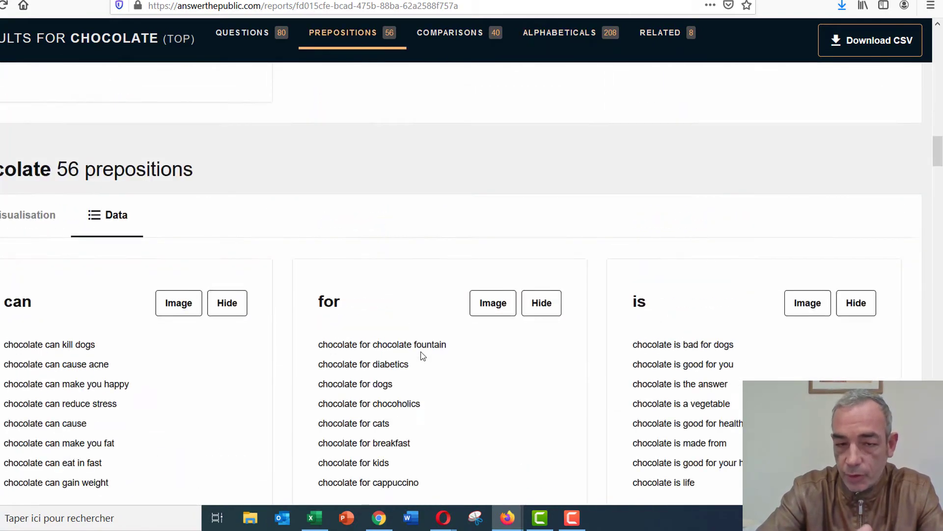
{"action": "scroll", "coordinate": [422, 353], "scroll_direction": "up", "scroll_amount": 15}
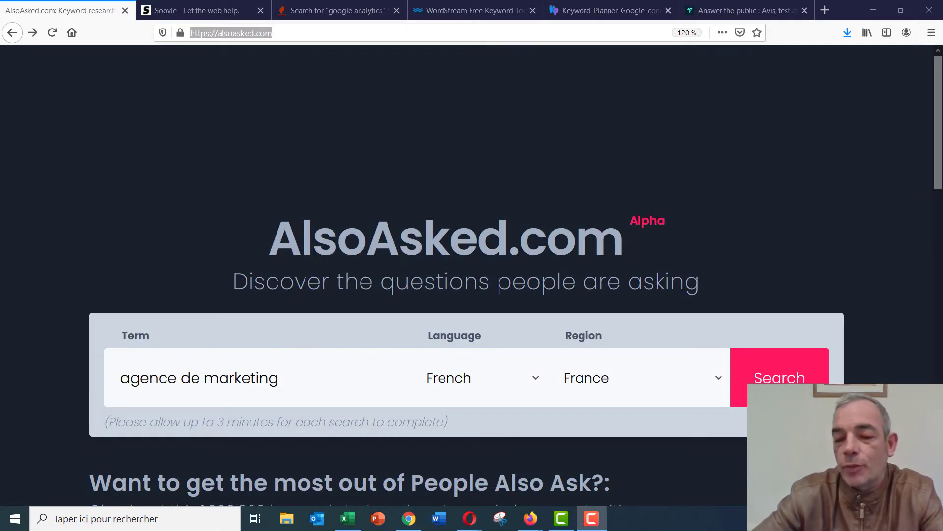
Read the AlsoAsked.com page's explanations of its purpose and its difference from AnswerThePublic
{"action": "scroll", "coordinate": [467, 275], "scroll_direction": "down", "scroll_amount": 10}
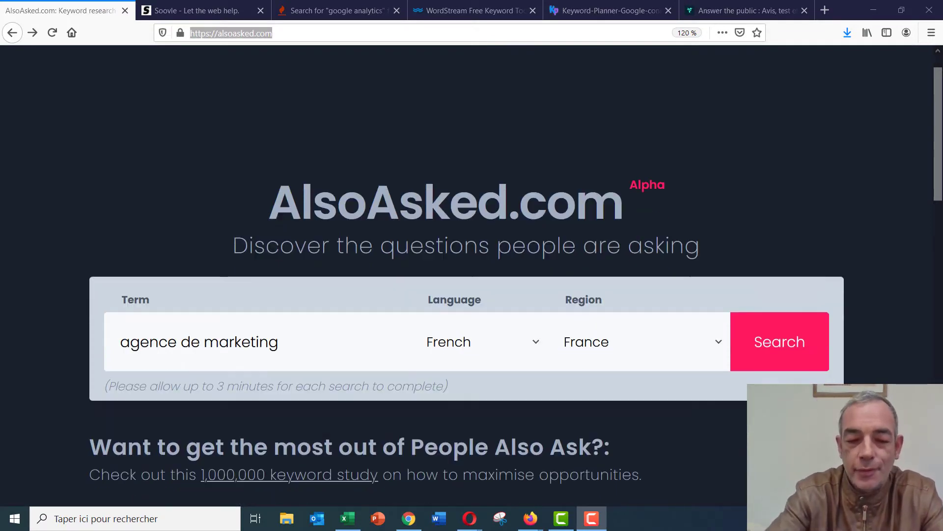
{"action": "scroll", "coordinate": [466, 275], "scroll_direction": "up", "scroll_amount": 2}
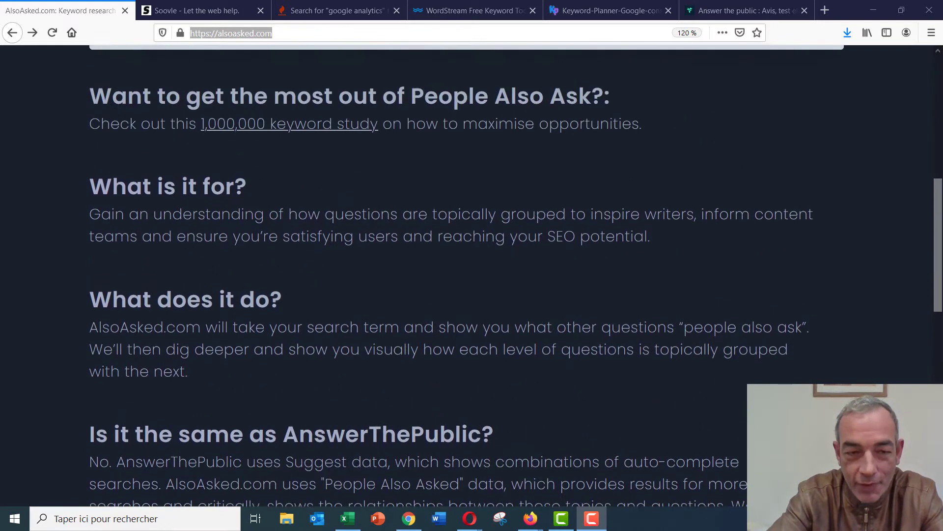
{"action": "scroll", "coordinate": [467, 276], "scroll_direction": "down", "scroll_amount": 3}
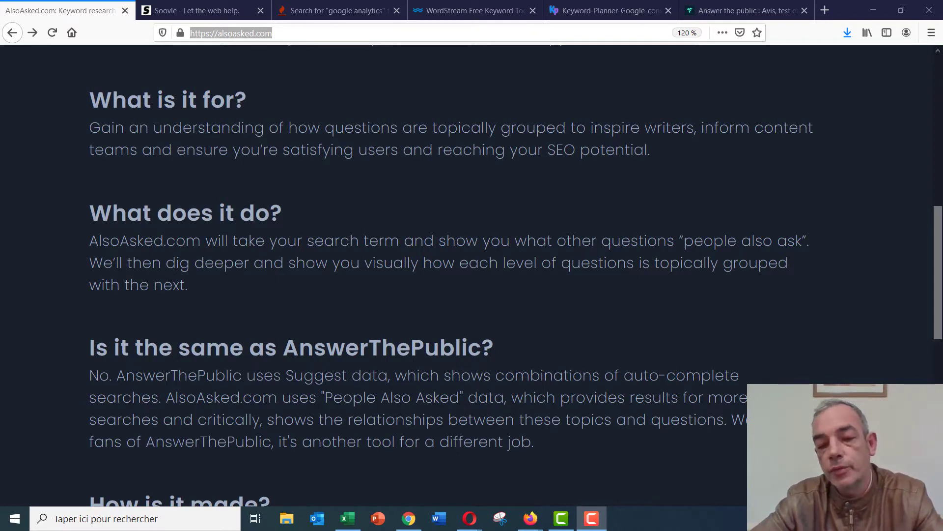
Go forward to the AlsoAsked results for "agence de marketing" and examine the question tree
{"action": "key", "text": "alt+Right"}
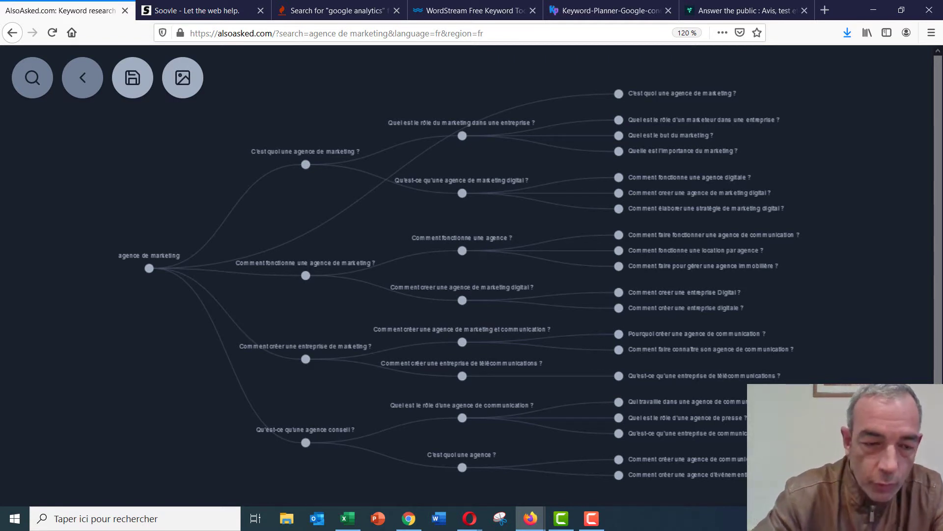
{"action": "left_click", "coordinate": [149, 270]}
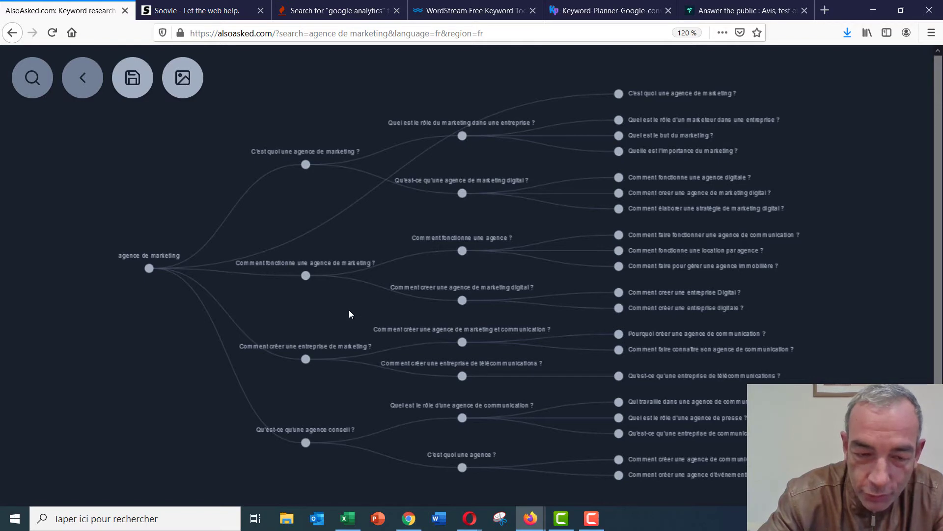
{"action": "scroll", "coordinate": [350, 314], "scroll_direction": "down", "scroll_amount": 3}
{"action": "scroll", "coordinate": [350, 313], "scroll_direction": "up", "scroll_amount": 1}
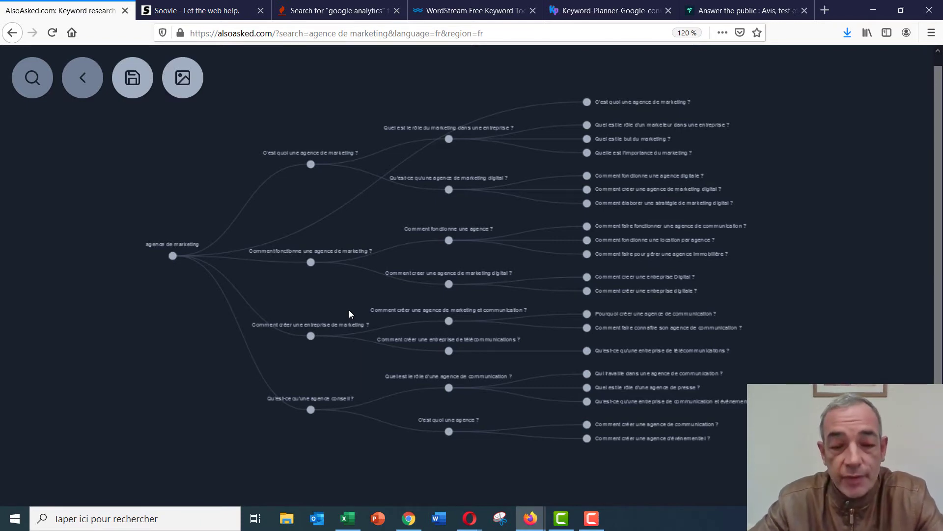
Close the AlsoAsked page and look up suggestions for "comment" across Soovle's search engines
{"action": "key", "text": "ctrl+w"}
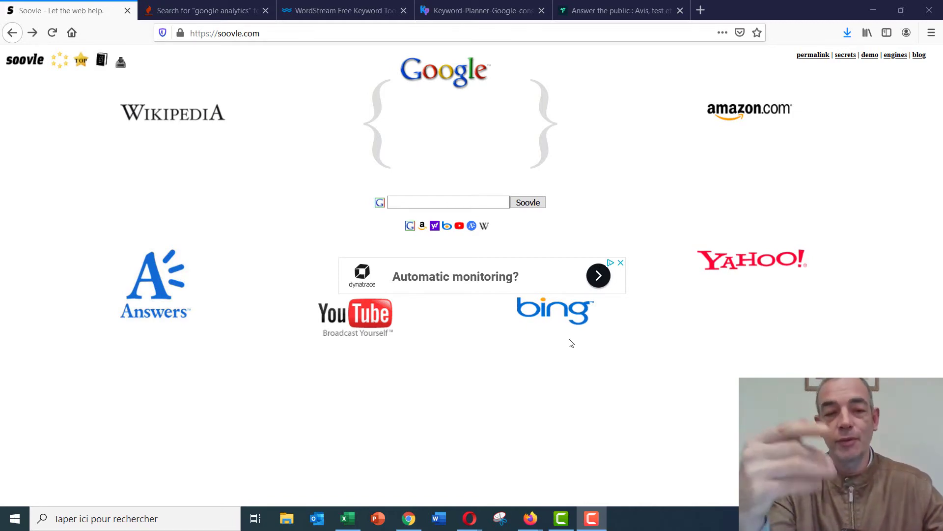
{"action": "left_click", "coordinate": [430, 202]}
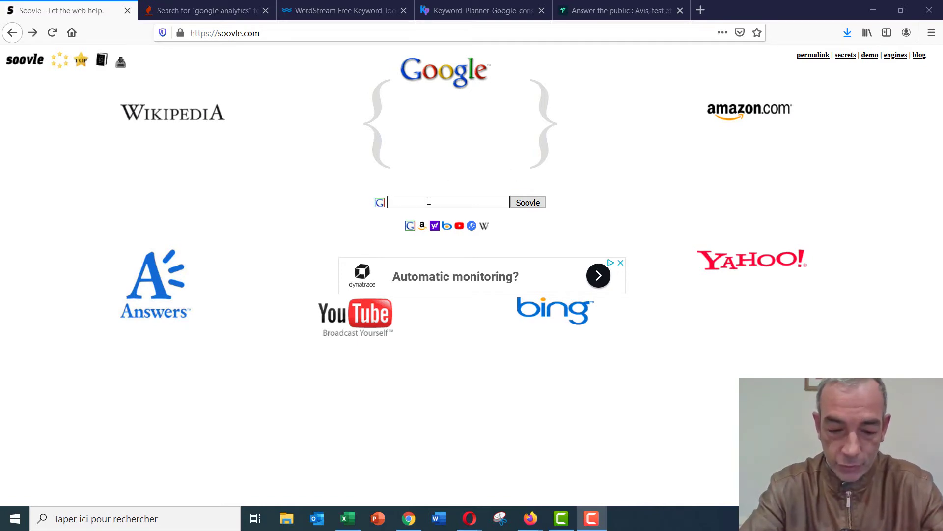
{"action": "type", "text": "comment"}
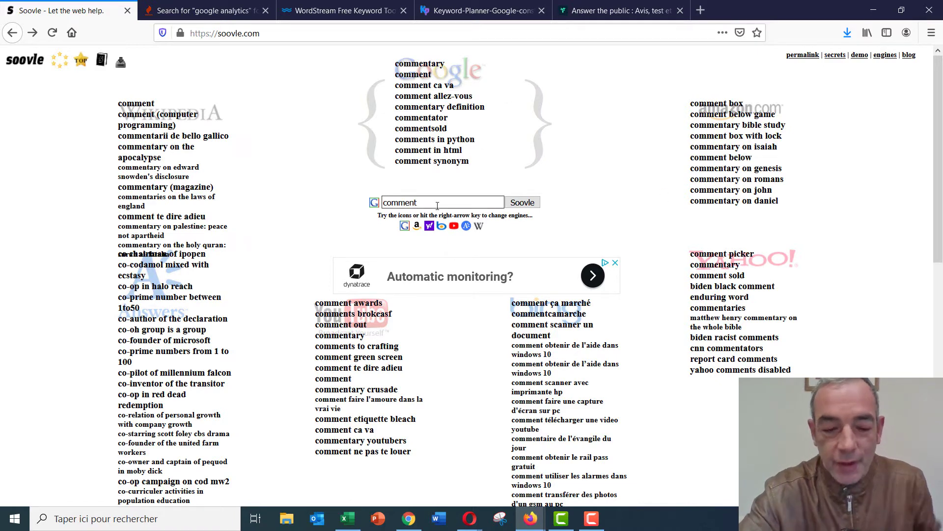
Replace the Soovle search term with "maison à vendre"
{"action": "key", "text": "BackSpace"}
{"action": "key", "text": "BackSpace"}
{"action": "key", "text": "BackSpace"}
{"action": "key", "text": "BackSpace"}
{"action": "key", "text": "BackSpace"}
{"action": "key", "text": "BackSpace"}
{"action": "key", "text": "BackSpace"}
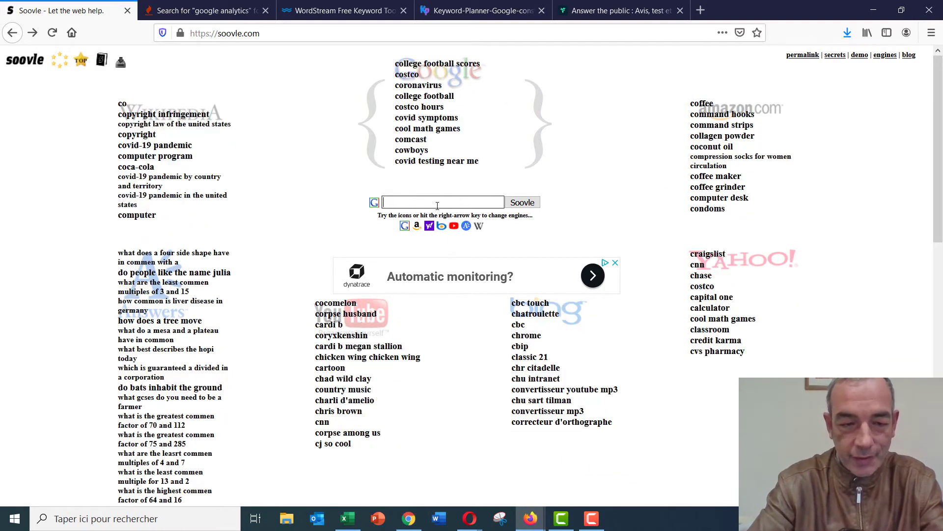
{"action": "type", "text": "maison"}
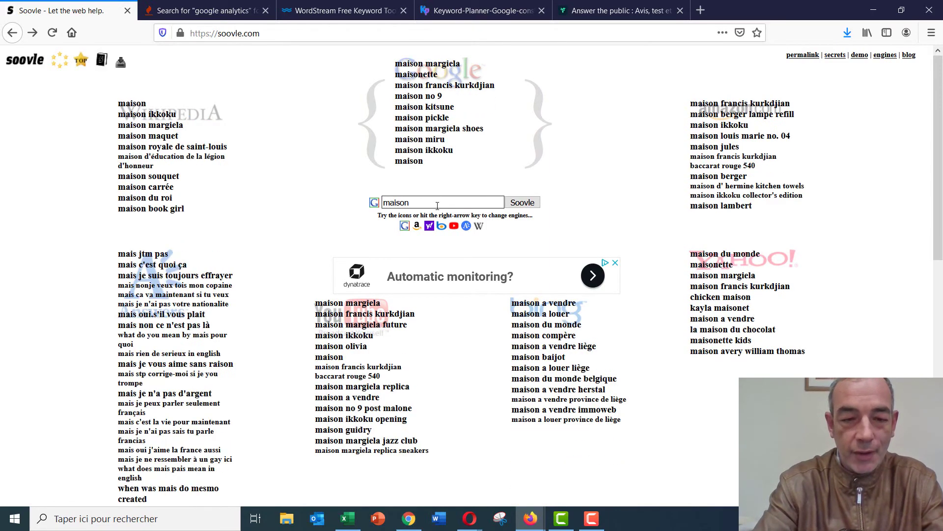
{"action": "type", "text": " à vendre"}
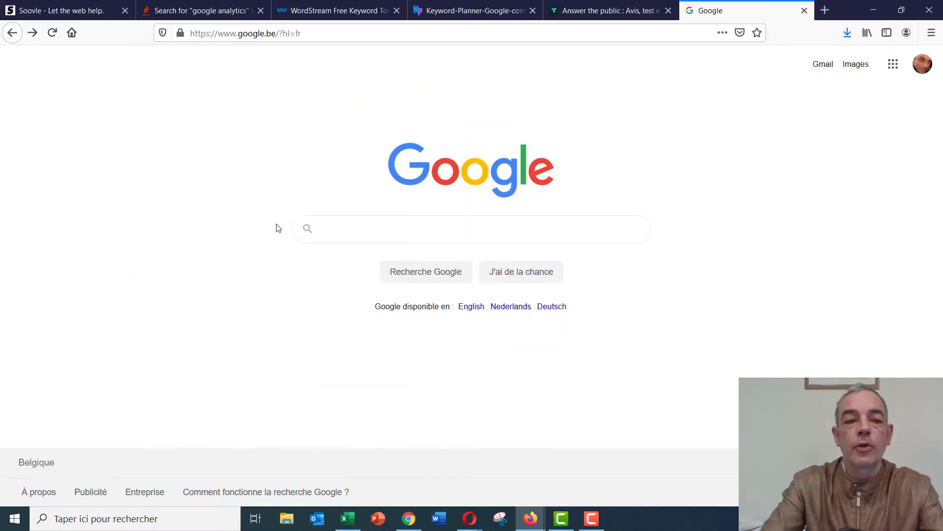
Bring up the browser's own search suggestions for "comment", then return to Soovle and look through its page
{"action": "left_click", "coordinate": [273, 32]}
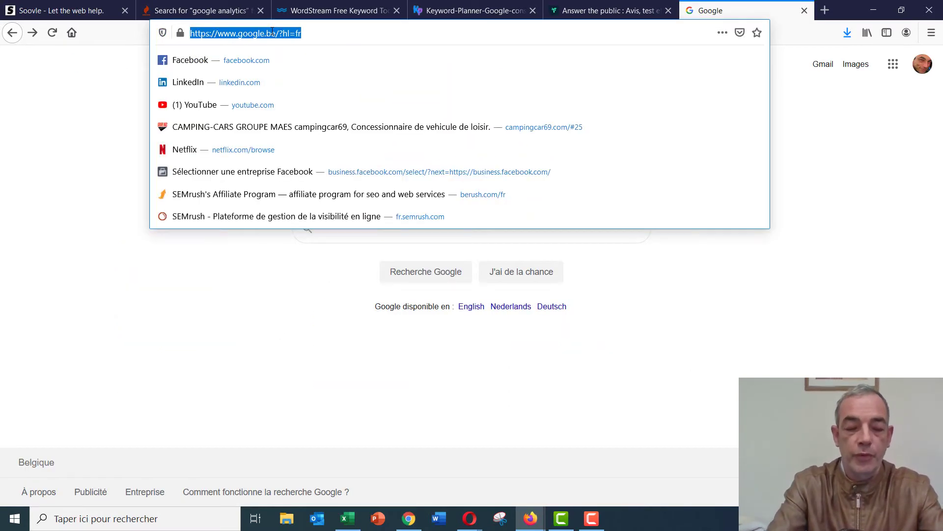
{"action": "type", "text": "comment"}
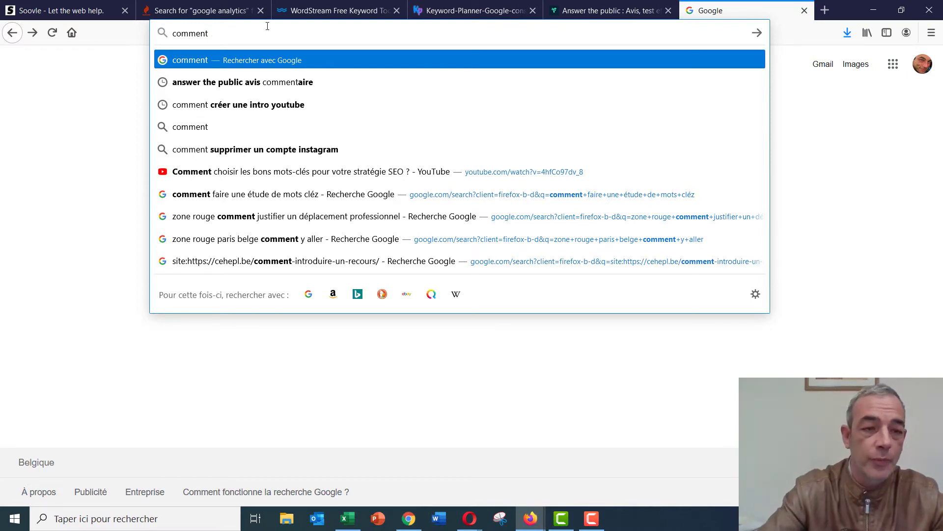
{"action": "left_click", "coordinate": [59, 10]}
{"action": "scroll", "coordinate": [238, 256], "scroll_direction": "down", "scroll_amount": 8}
{"action": "scroll", "coordinate": [238, 256], "scroll_direction": "up", "scroll_amount": 8}
{"action": "scroll", "coordinate": [238, 256], "scroll_direction": "down", "scroll_amount": 5}
{"action": "scroll", "coordinate": [238, 255], "scroll_direction": "down", "scroll_amount": 6}
{"action": "scroll", "coordinate": [238, 256], "scroll_direction": "up", "scroll_amount": 10}
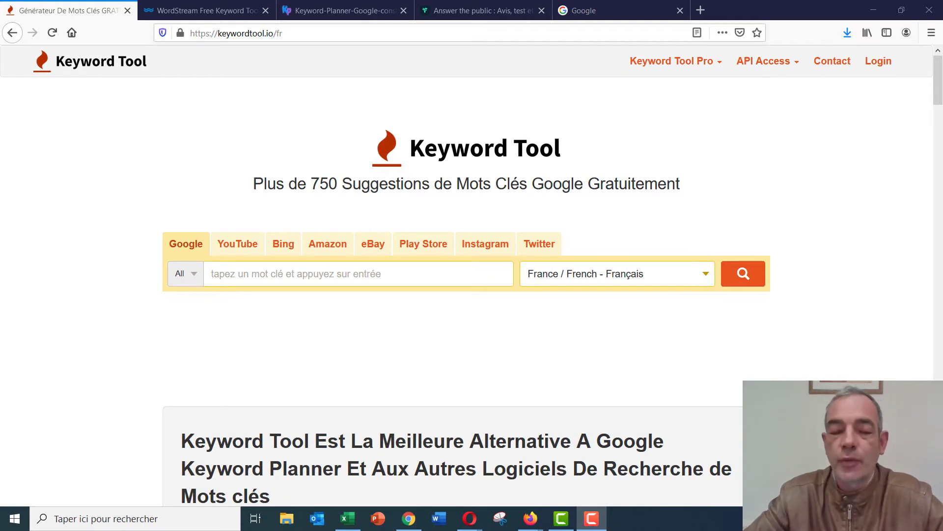
Search Keyword Tool's Google keywords for "marketing digital" with France / French - Français as the country and language
{"action": "left_click", "coordinate": [409, 275]}
{"action": "type", "text": "marke"}
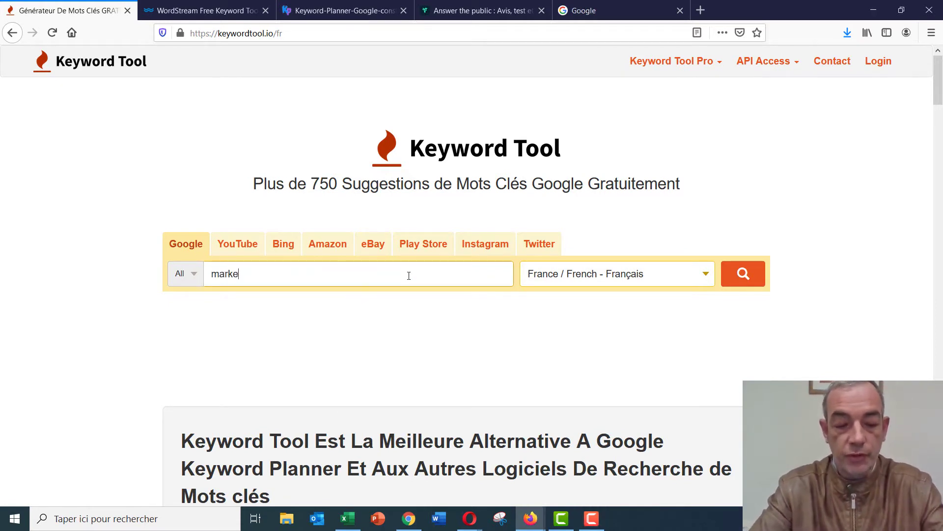
{"action": "type", "text": "ting digital"}
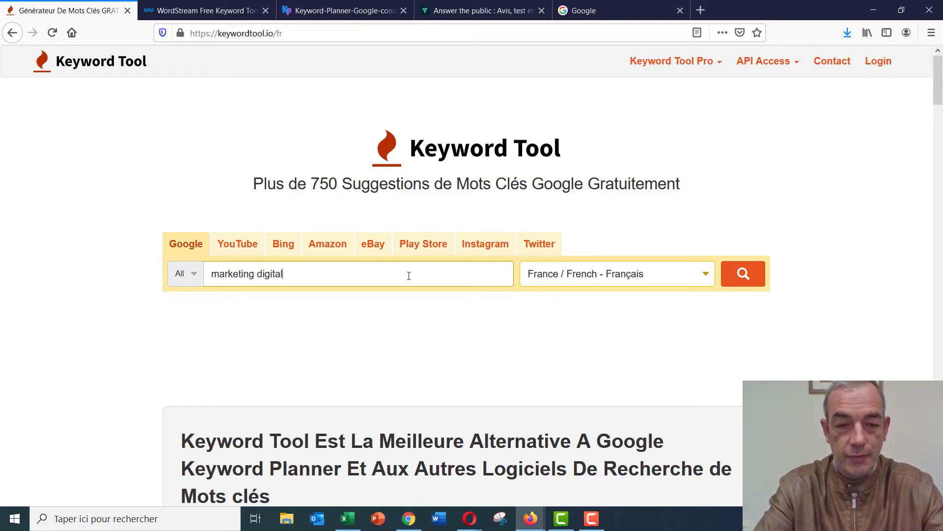
{"action": "key", "text": "Return"}
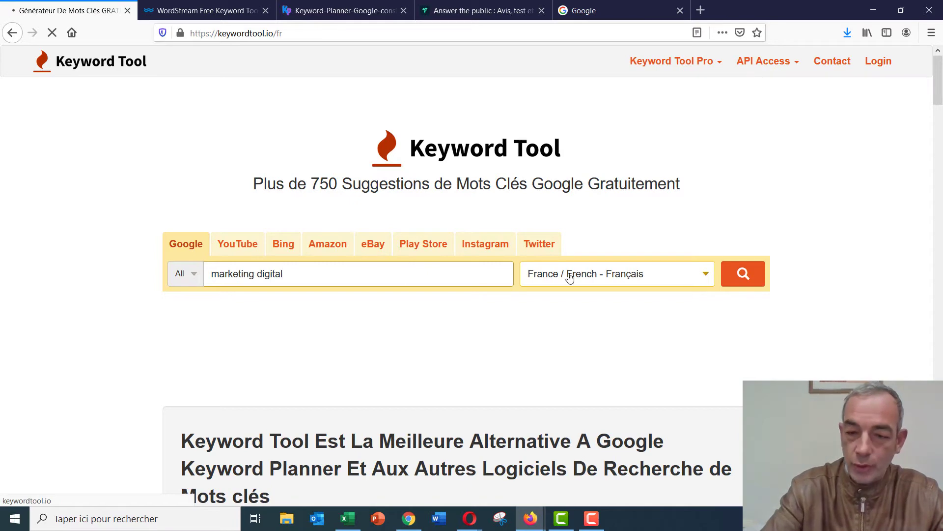
{"action": "left_click", "coordinate": [641, 274]}
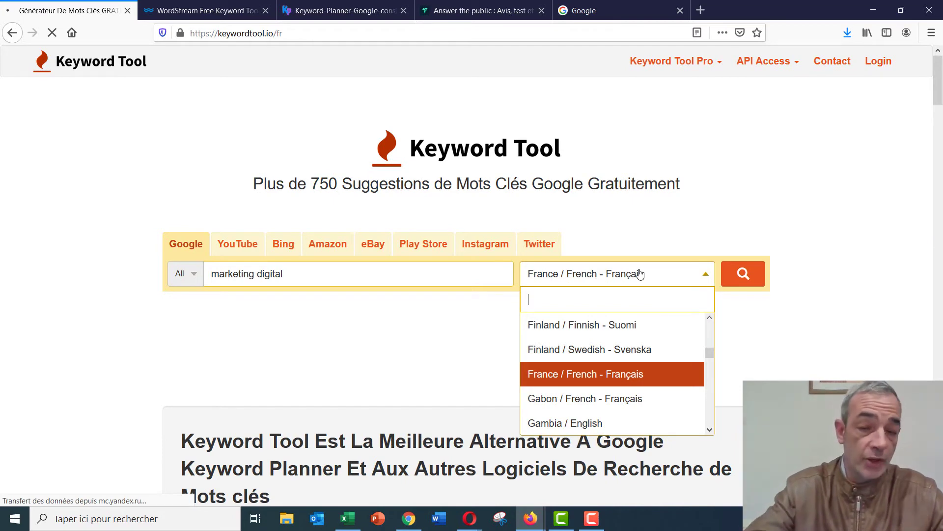
{"action": "left_click", "coordinate": [743, 280]}
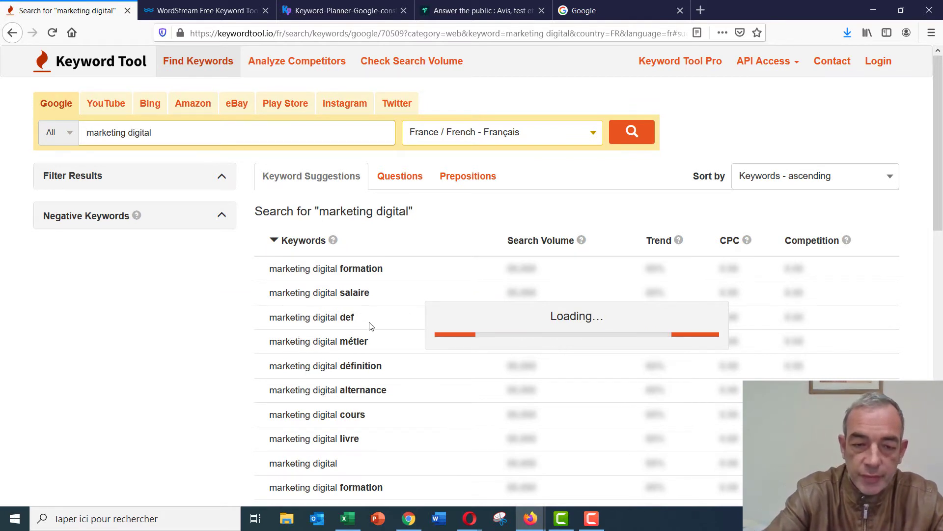
Look through the Google keyword suggestions for "marketing digital", then return to the start of the list
{"action": "scroll", "coordinate": [371, 327], "scroll_direction": "down", "scroll_amount": 3}
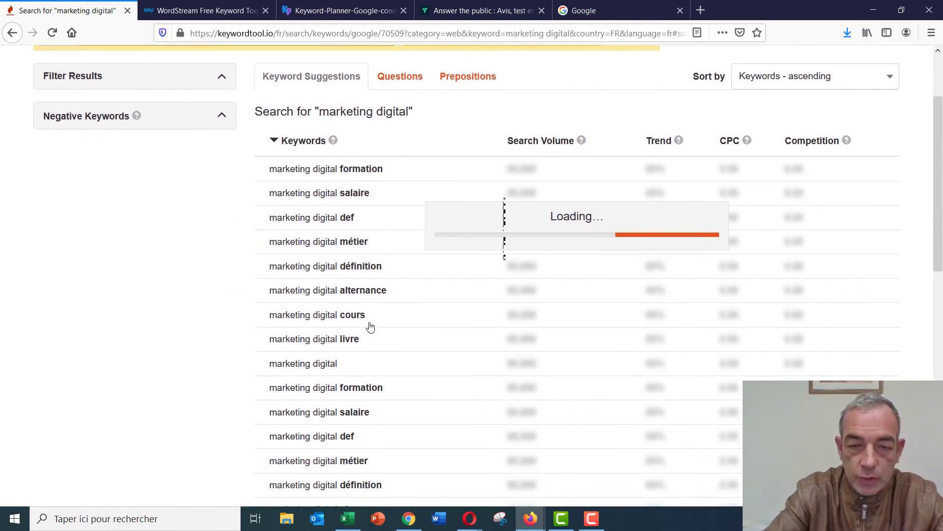
{"action": "scroll", "coordinate": [370, 327], "scroll_direction": "up", "scroll_amount": 3}
{"action": "scroll", "coordinate": [370, 327], "scroll_direction": "down", "scroll_amount": 5}
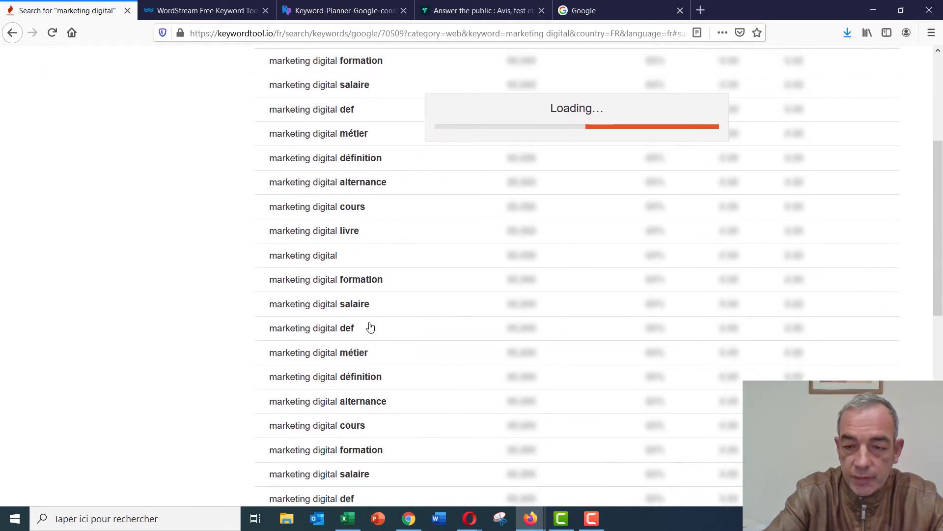
{"action": "scroll", "coordinate": [370, 326], "scroll_direction": "down", "scroll_amount": 5}
{"action": "scroll", "coordinate": [371, 327], "scroll_direction": "up", "scroll_amount": 8}
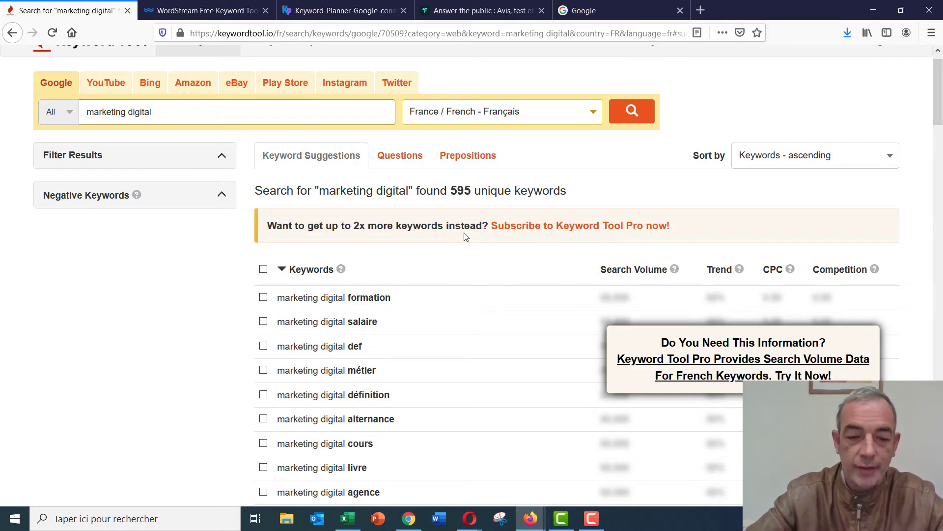
{"action": "scroll", "coordinate": [466, 237], "scroll_direction": "down", "scroll_amount": 20}
{"action": "scroll", "coordinate": [466, 238], "scroll_direction": "up", "scroll_amount": 17}
{"action": "scroll", "coordinate": [466, 238], "scroll_direction": "up", "scroll_amount": 4}
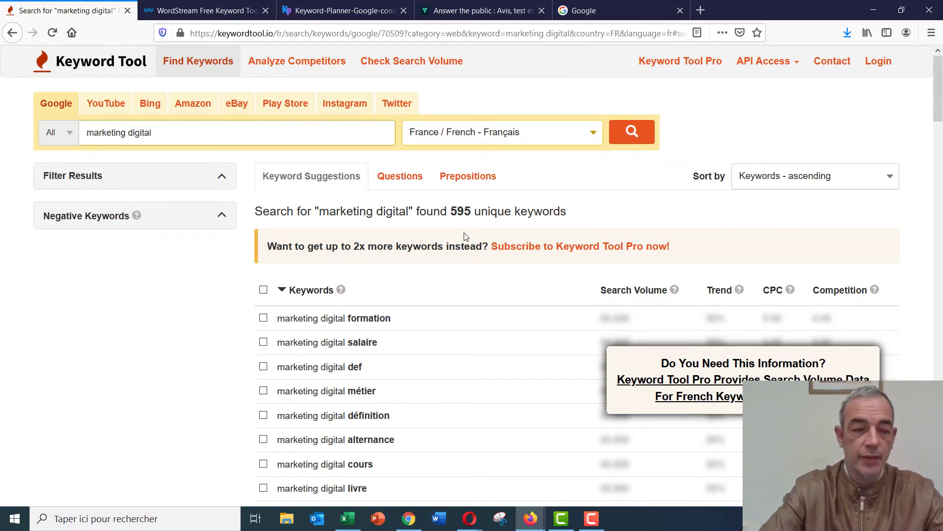
Show the YouTube results for "marketing digital" and review their questions and hashtags
{"action": "left_click", "coordinate": [106, 108]}
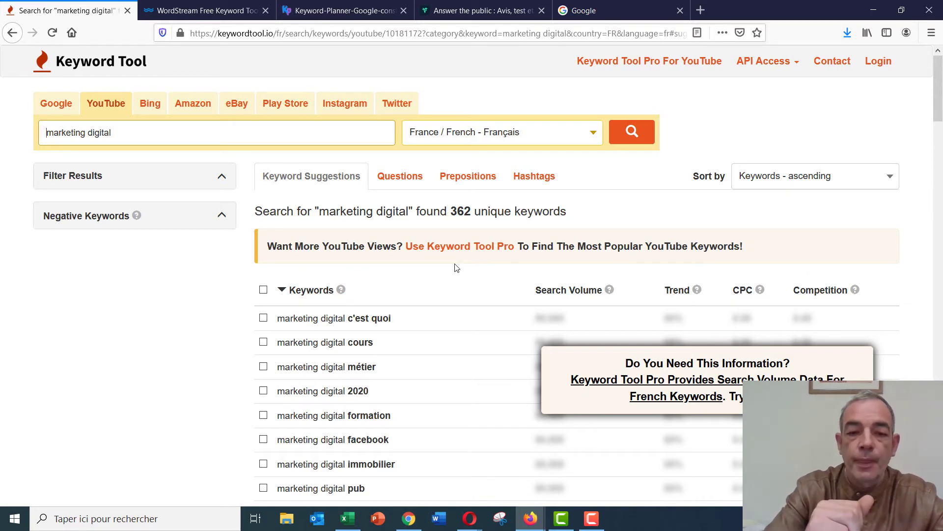
{"action": "left_click", "coordinate": [406, 179]}
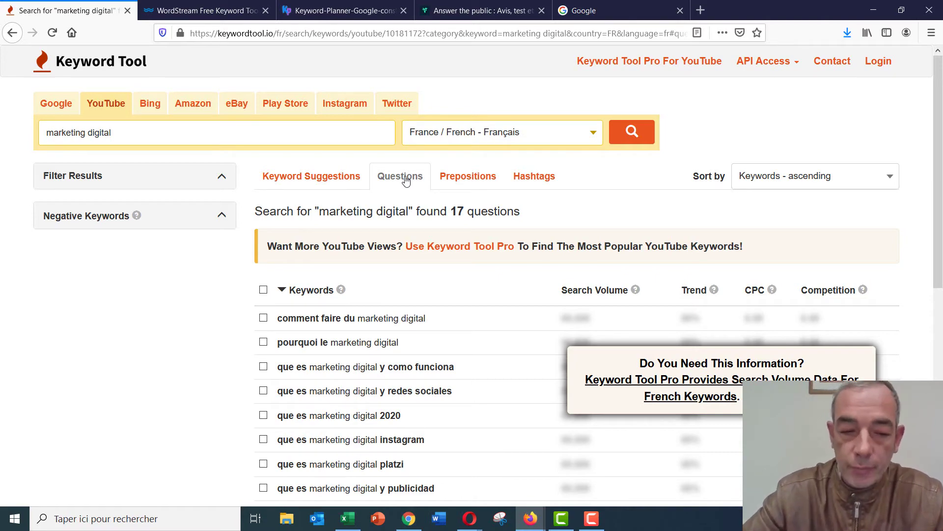
{"action": "scroll", "coordinate": [480, 264], "scroll_direction": "down", "scroll_amount": 6}
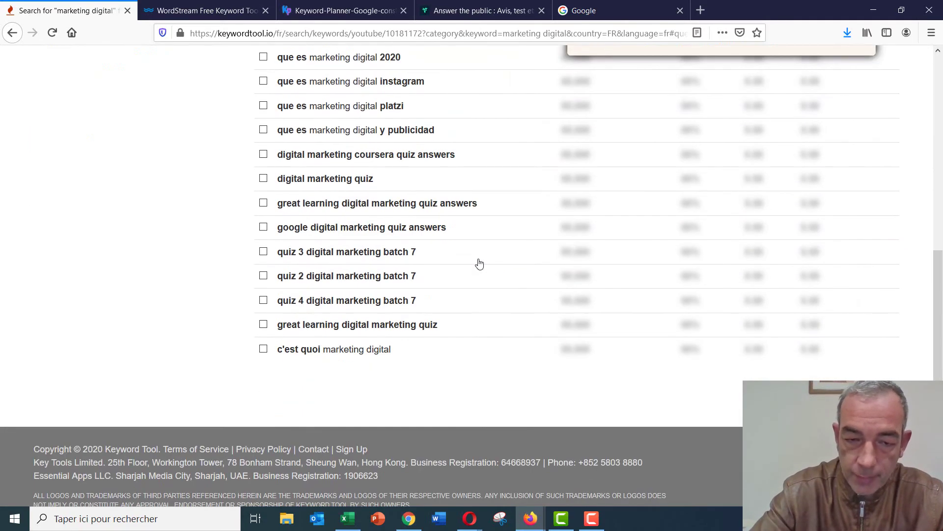
{"action": "scroll", "coordinate": [479, 264], "scroll_direction": "up", "scroll_amount": 6}
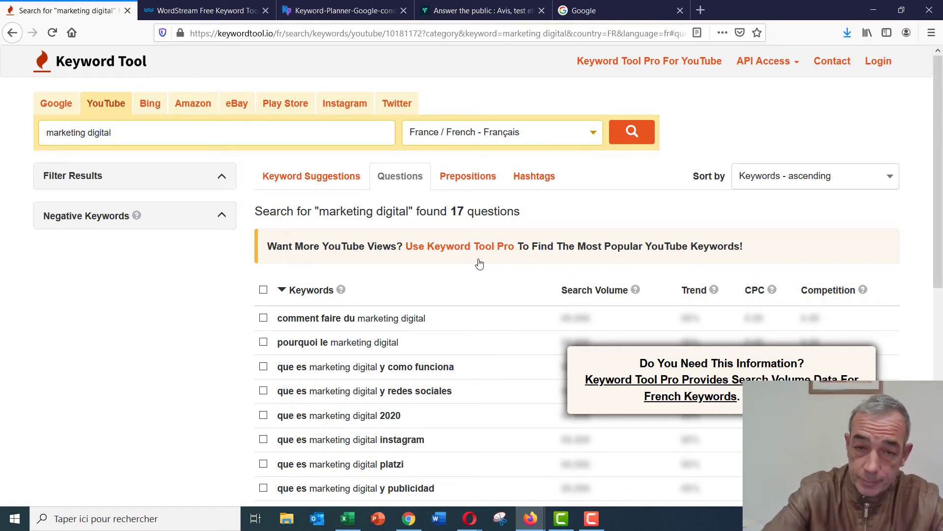
{"action": "left_click", "coordinate": [549, 185]}
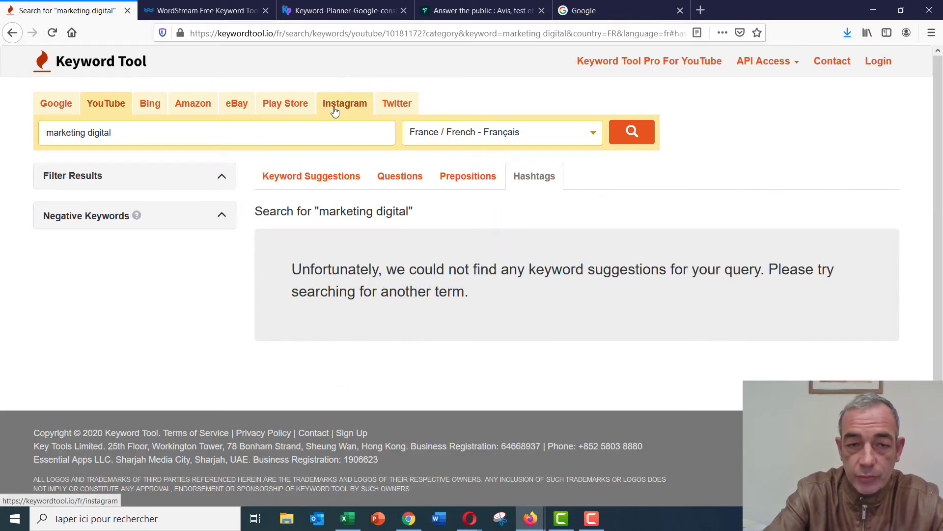
Show the Instagram hashtags for "marketing digital", dismiss the sharing pop-up and look through the list
{"action": "left_click", "coordinate": [335, 110]}
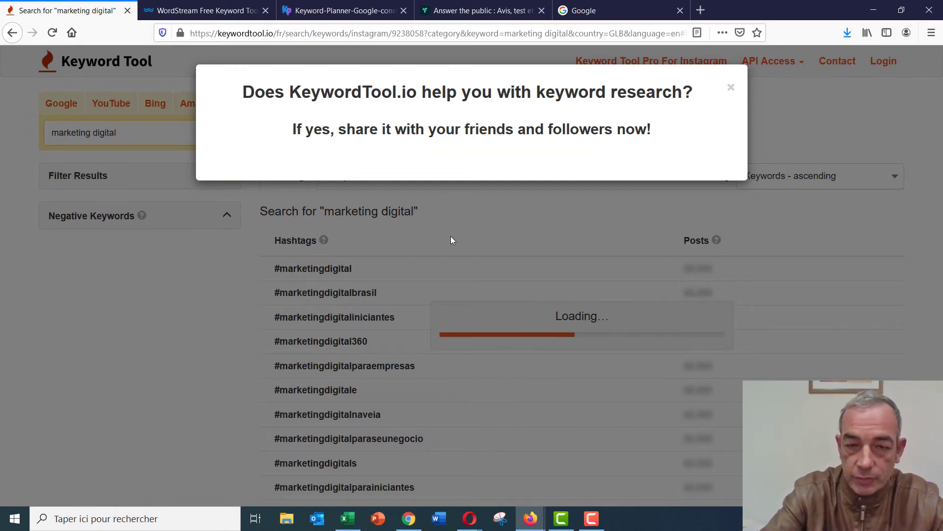
{"action": "left_click", "coordinate": [731, 88]}
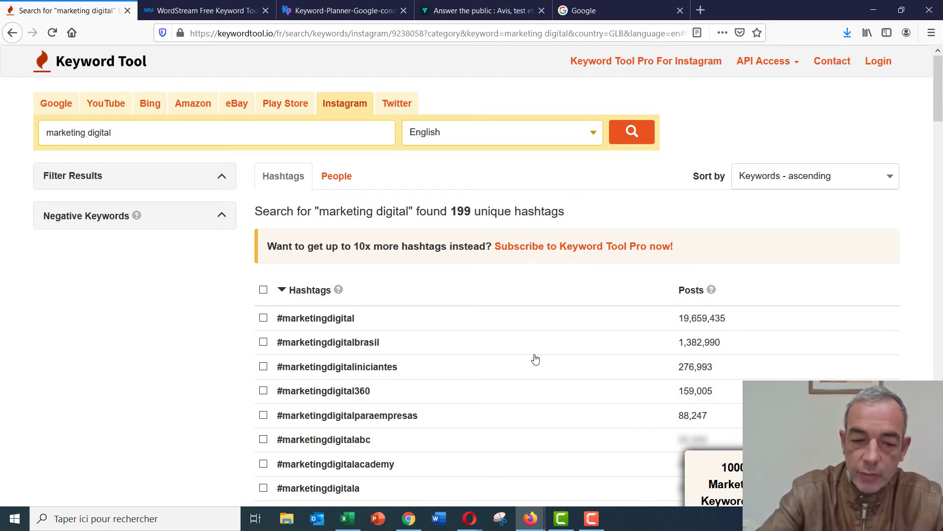
{"action": "scroll", "coordinate": [535, 359], "scroll_direction": "down", "scroll_amount": 15}
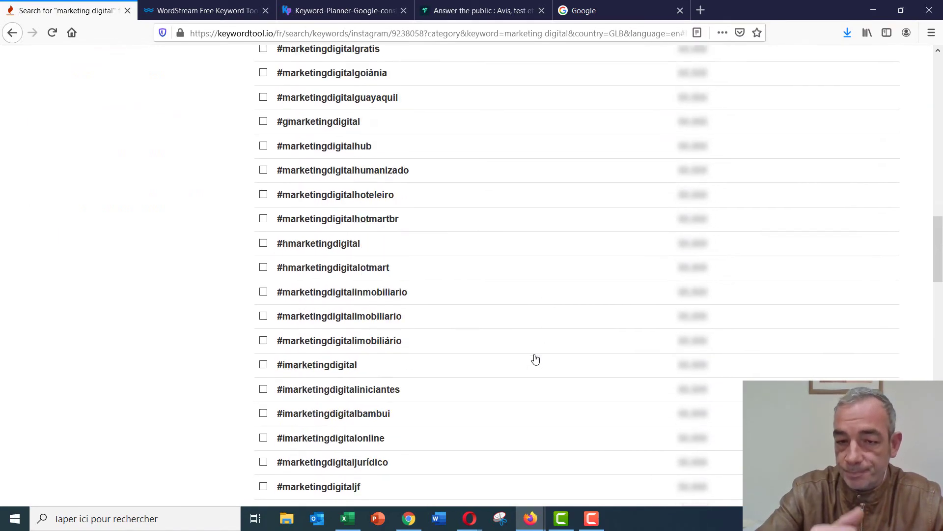
{"action": "scroll", "coordinate": [535, 358], "scroll_direction": "up", "scroll_amount": 20}
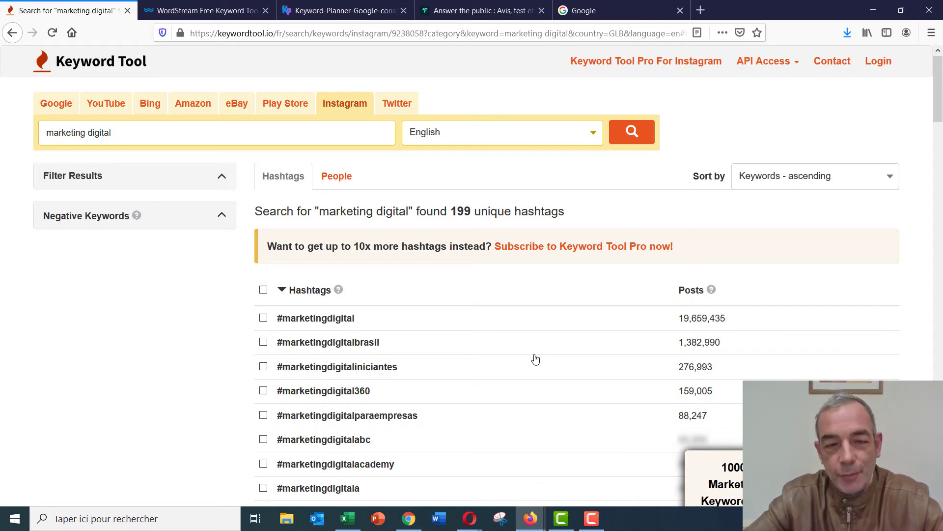
Close the Keyword Tool page and look through WordStream's keyword table for "marketing digital"
{"action": "key", "text": "ctrl+w"}
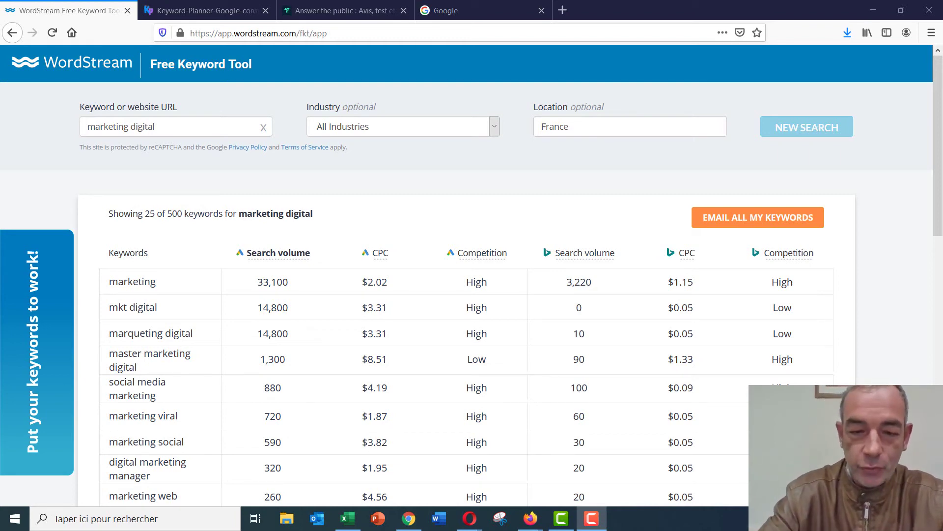
{"action": "scroll", "coordinate": [587, 502], "scroll_direction": "down", "scroll_amount": 6}
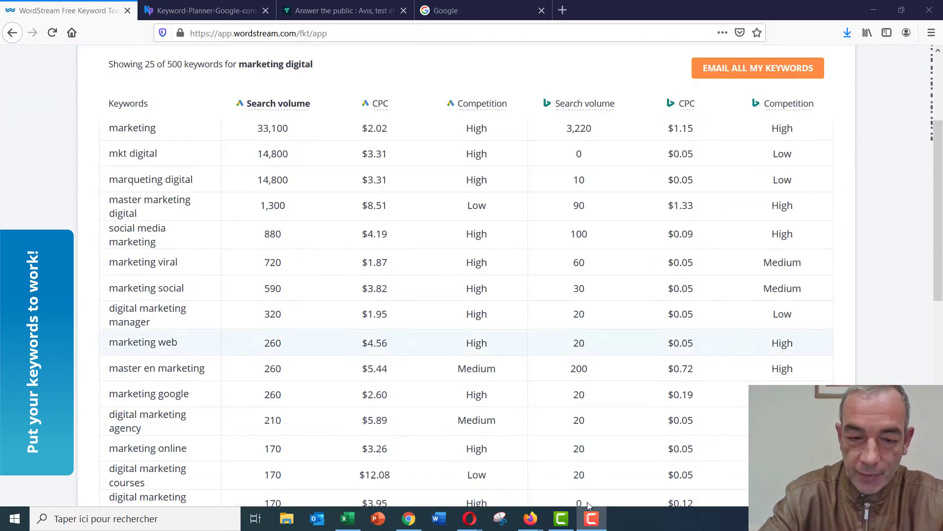
{"action": "scroll", "coordinate": [587, 502], "scroll_direction": "down", "scroll_amount": 5}
{"action": "scroll", "coordinate": [588, 503], "scroll_direction": "up", "scroll_amount": 11}
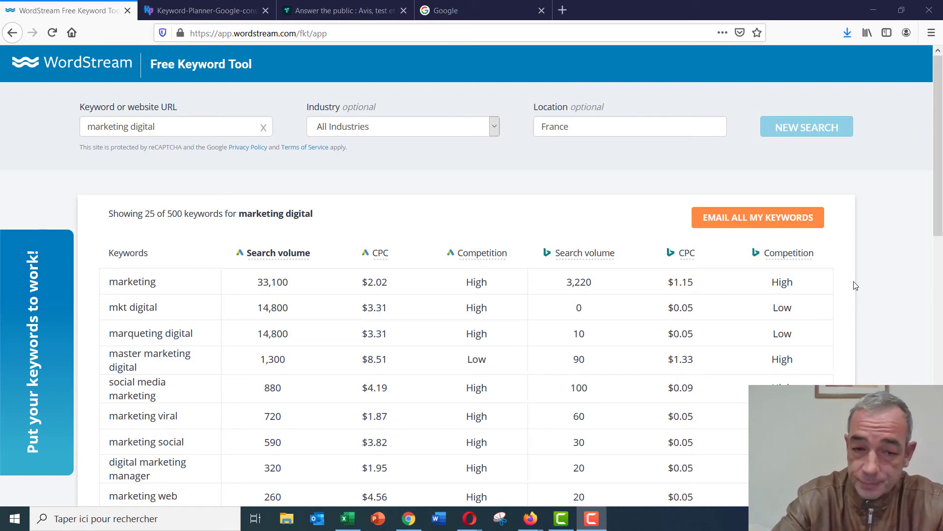
View WordStream's industry choices, then examine the keyword table and the explanation of its Google search volume column
{"action": "left_click", "coordinate": [364, 128]}
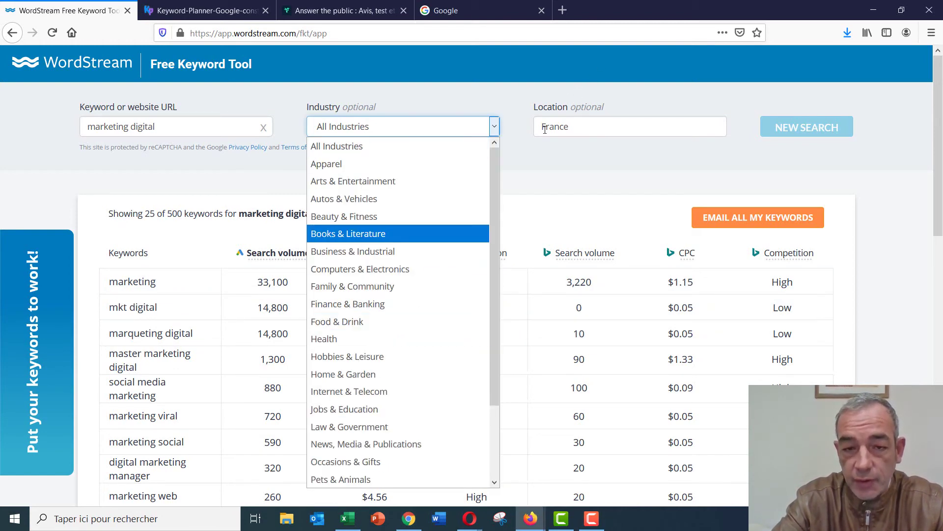
{"action": "left_click", "coordinate": [544, 197]}
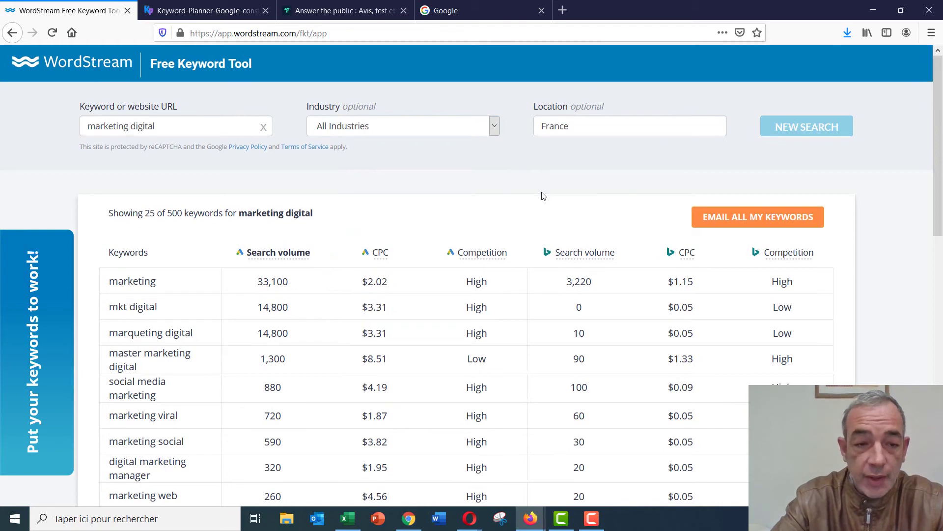
{"action": "scroll", "coordinate": [543, 197], "scroll_direction": "down", "scroll_amount": 3}
{"action": "scroll", "coordinate": [543, 196], "scroll_direction": "up", "scroll_amount": 3}
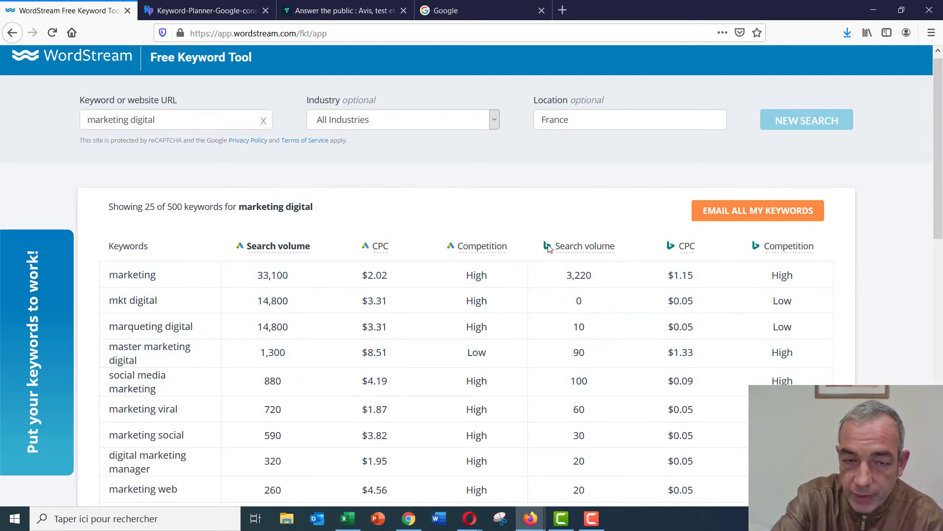
{"action": "mouse_move", "coordinate": [244, 250]}
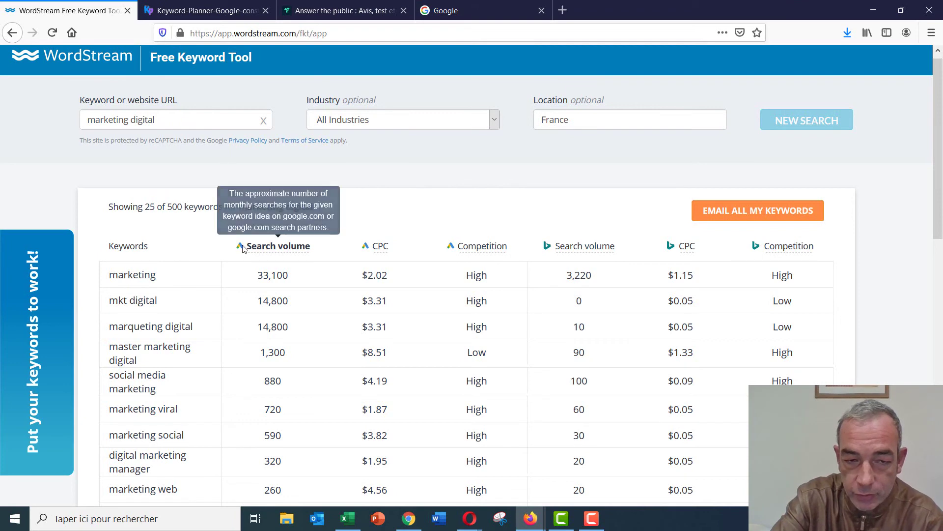
{"action": "scroll", "coordinate": [408, 352], "scroll_direction": "down", "scroll_amount": 4}
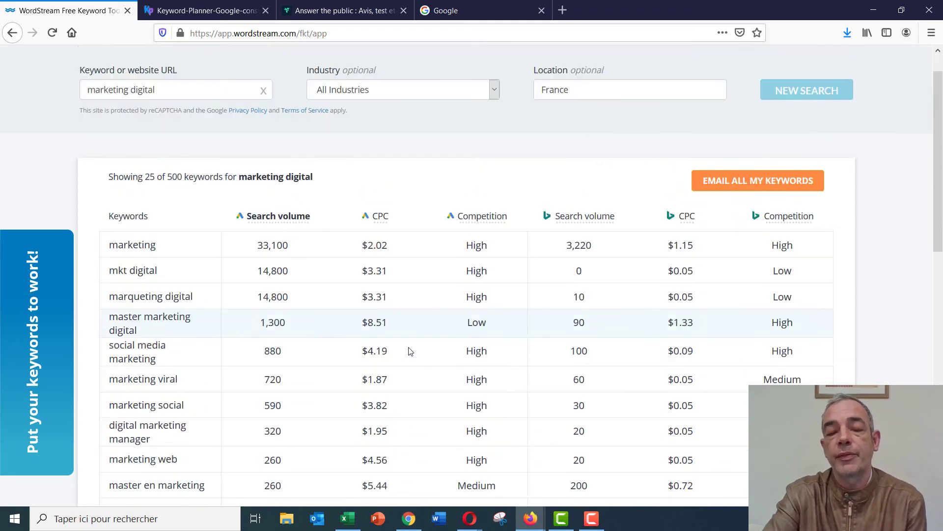
Leave WordStream's results for the Keyword Planner page and highlight its site address, keywordplanner.net
{"action": "scroll", "coordinate": [410, 352], "scroll_direction": "up", "scroll_amount": 4}
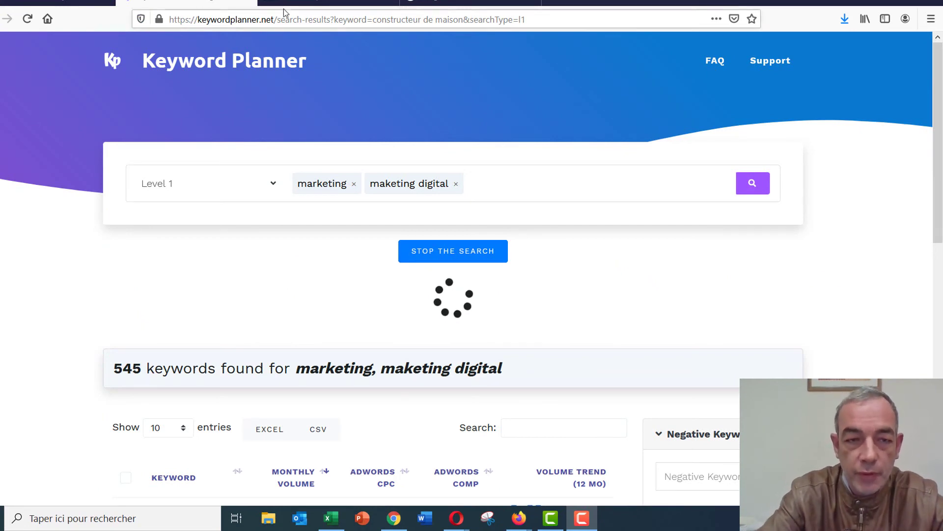
{"action": "left_click_drag", "start_coordinate": [274, 20], "coordinate": [171, 15]}
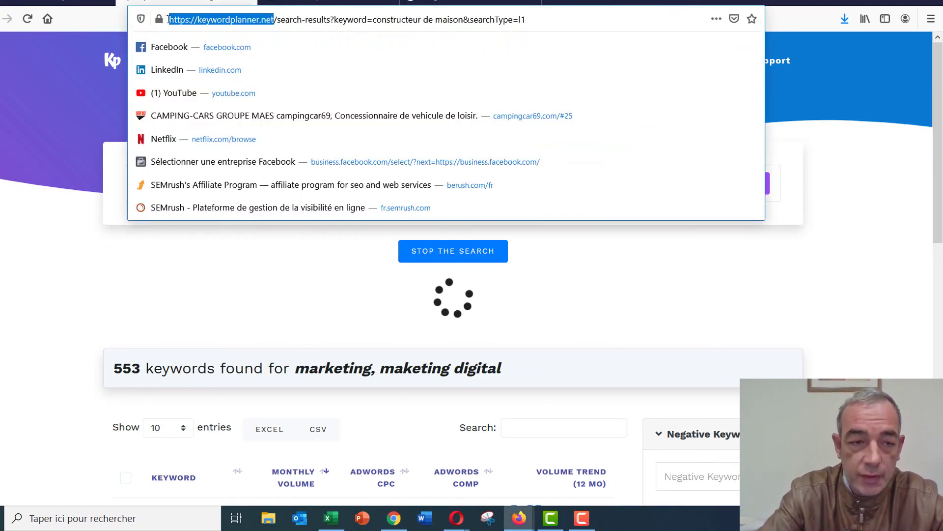
{"action": "left_click", "coordinate": [4, 306]}
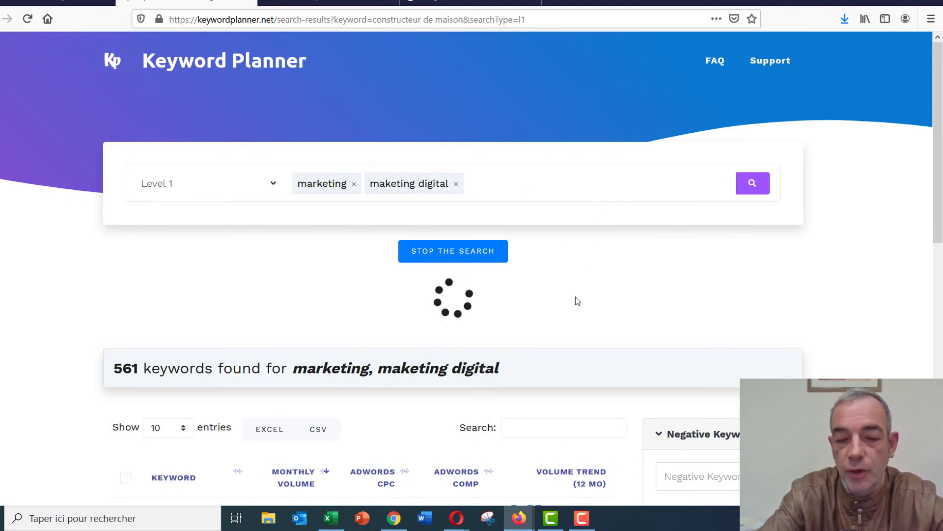
Look through Keyword Planner's table for "marketing" and "maketing digital", covering volume, CPC, competition, volume trends and the CSV export option
{"action": "scroll", "coordinate": [578, 300], "scroll_direction": "down", "scroll_amount": 2}
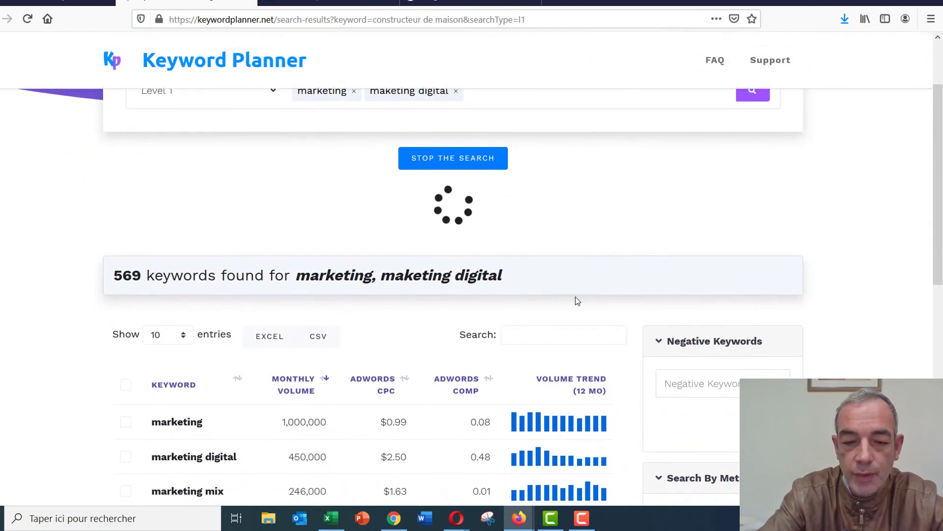
{"action": "scroll", "coordinate": [576, 297], "scroll_direction": "down", "scroll_amount": 5}
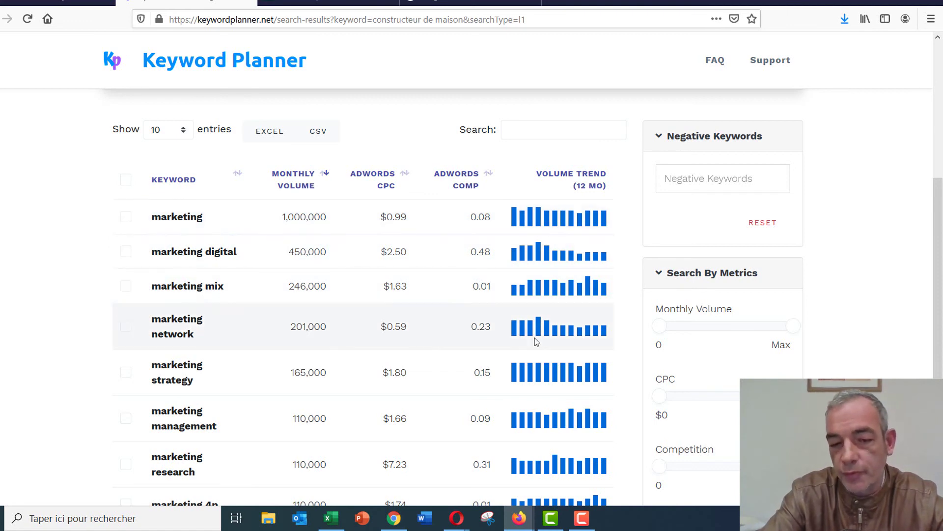
{"action": "scroll", "coordinate": [535, 337], "scroll_direction": "down", "scroll_amount": 5}
{"action": "scroll", "coordinate": [536, 337], "scroll_direction": "up", "scroll_amount": 4}
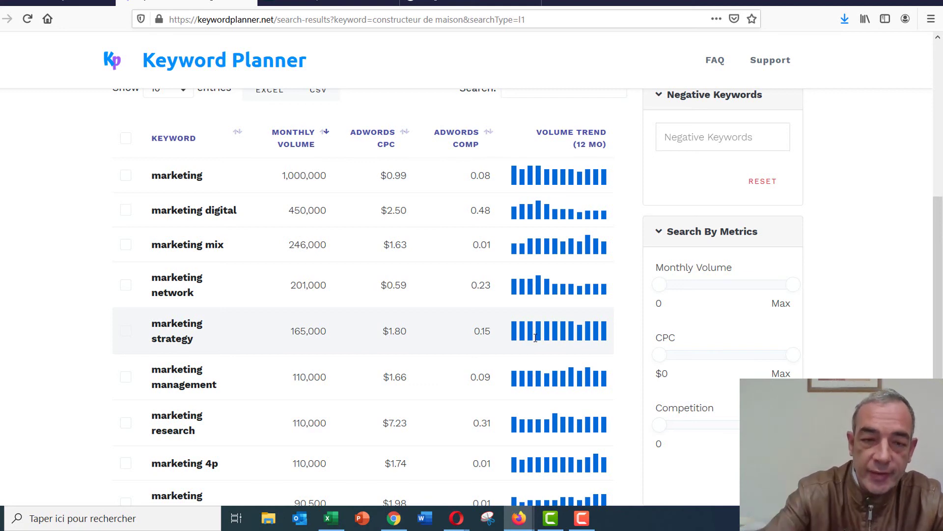
{"action": "scroll", "coordinate": [535, 337], "scroll_direction": "up", "scroll_amount": 3}
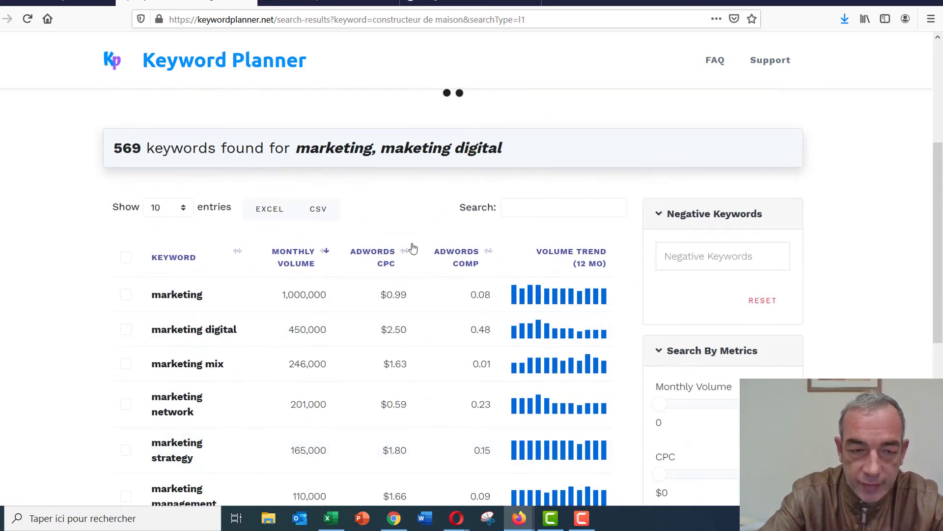
{"action": "left_click", "coordinate": [325, 212]}
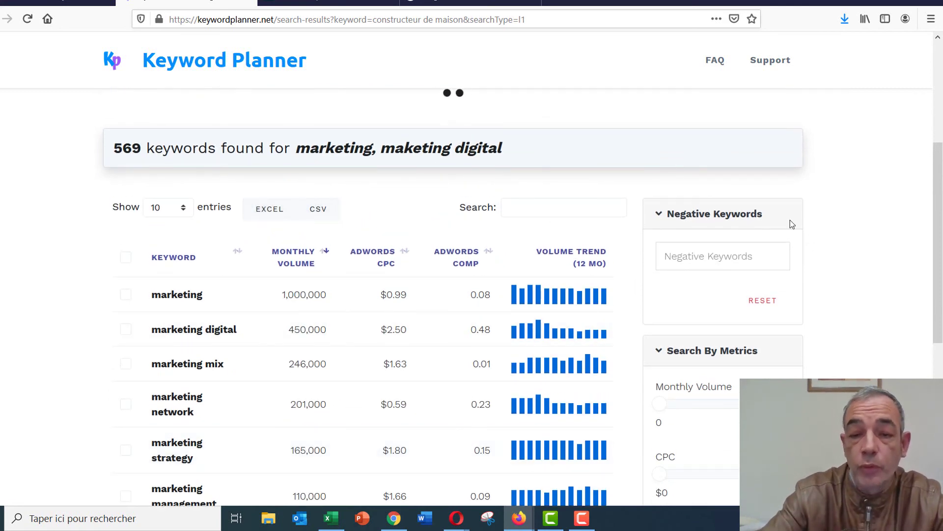
Examine Keyword Planner's negative keyword filter and its monthly volume, CPC and competition filters, and dismiss the OneDrive notification
{"action": "scroll", "coordinate": [706, 296], "scroll_direction": "down", "scroll_amount": 8}
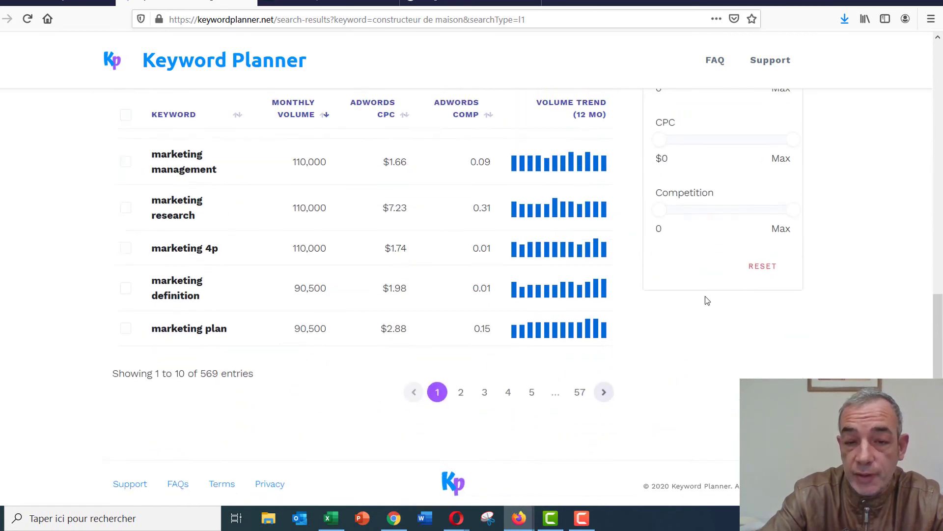
{"action": "scroll", "coordinate": [706, 296], "scroll_direction": "up", "scroll_amount": 8}
{"action": "scroll", "coordinate": [706, 295], "scroll_direction": "up", "scroll_amount": 1}
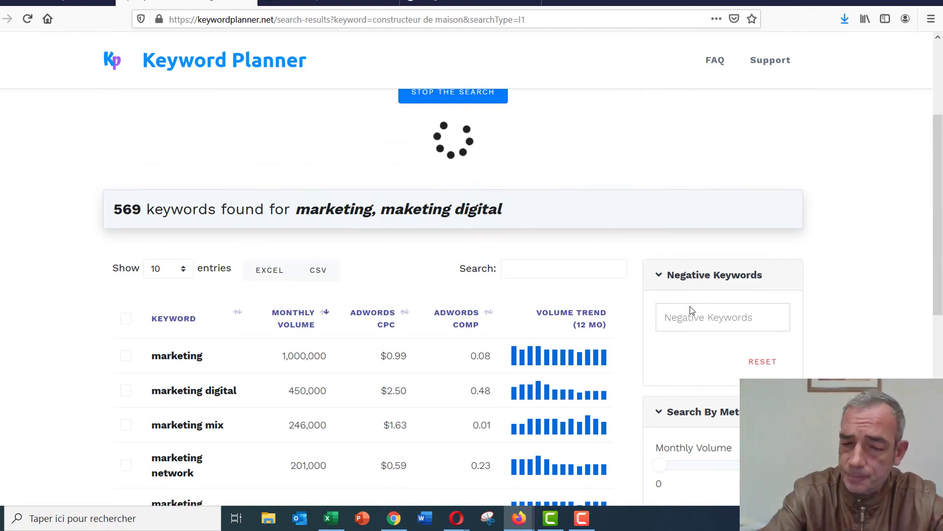
{"action": "scroll", "coordinate": [691, 306], "scroll_direction": "down", "scroll_amount": 1}
{"action": "scroll", "coordinate": [691, 306], "scroll_direction": "down", "scroll_amount": 1}
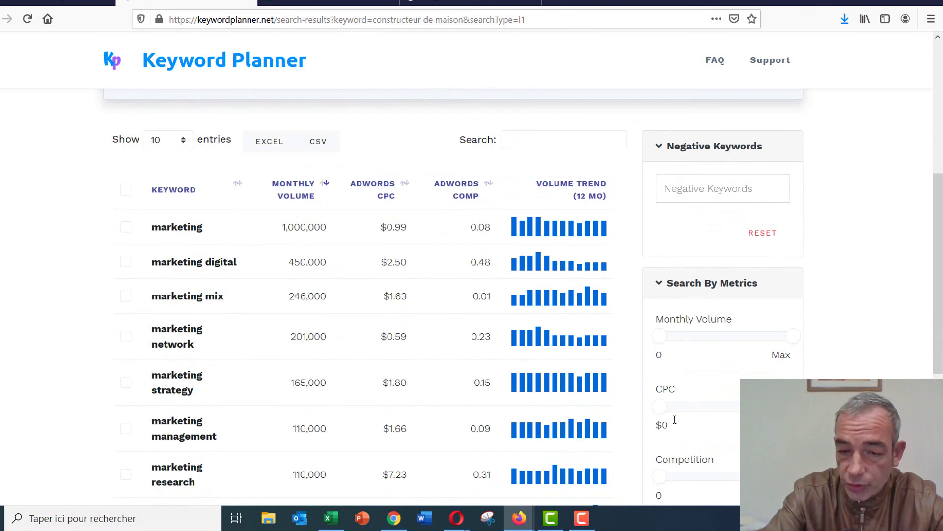
{"action": "scroll", "coordinate": [673, 420], "scroll_direction": "down", "scroll_amount": 2}
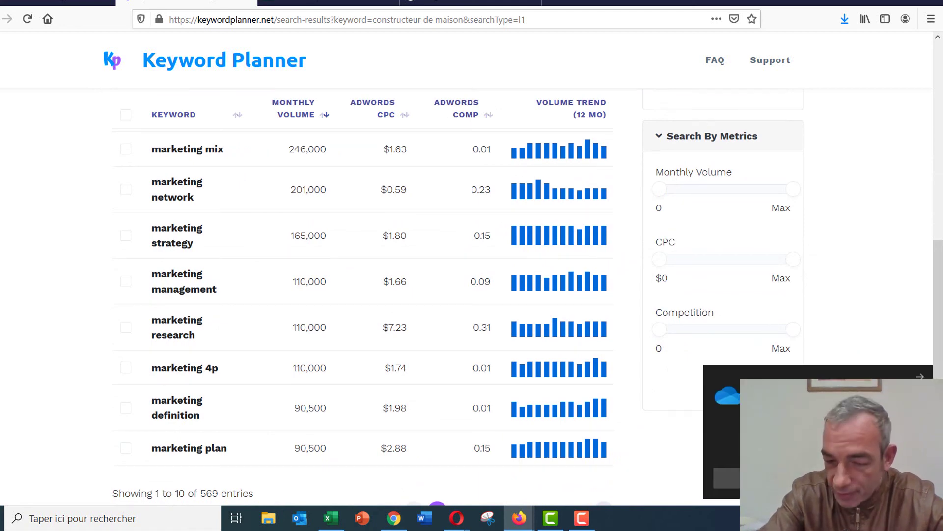
{"action": "left_click", "coordinate": [920, 377]}
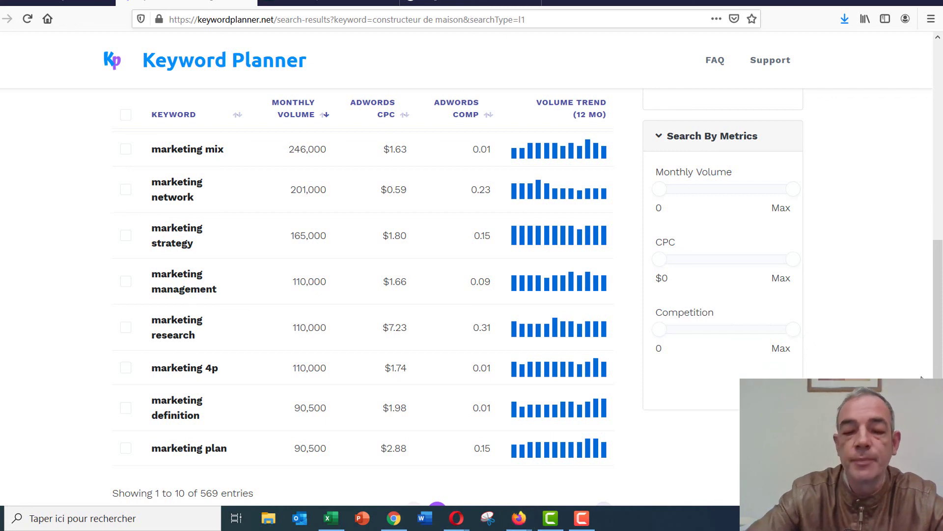